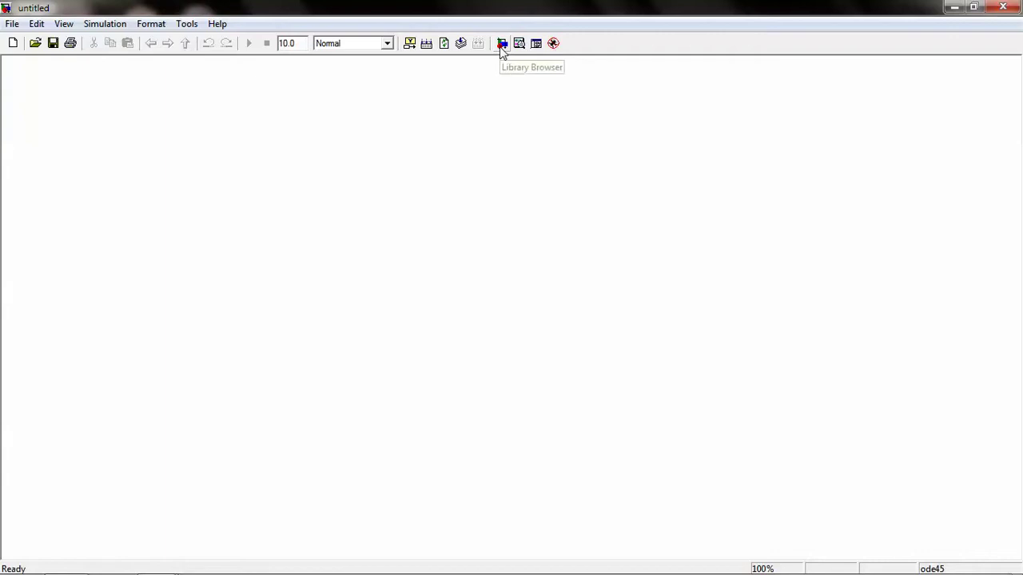
Add a powergui block from the Simscape SimPowerSystems library to the empty model.
{"action": "left_click", "coordinate": [501, 45]}
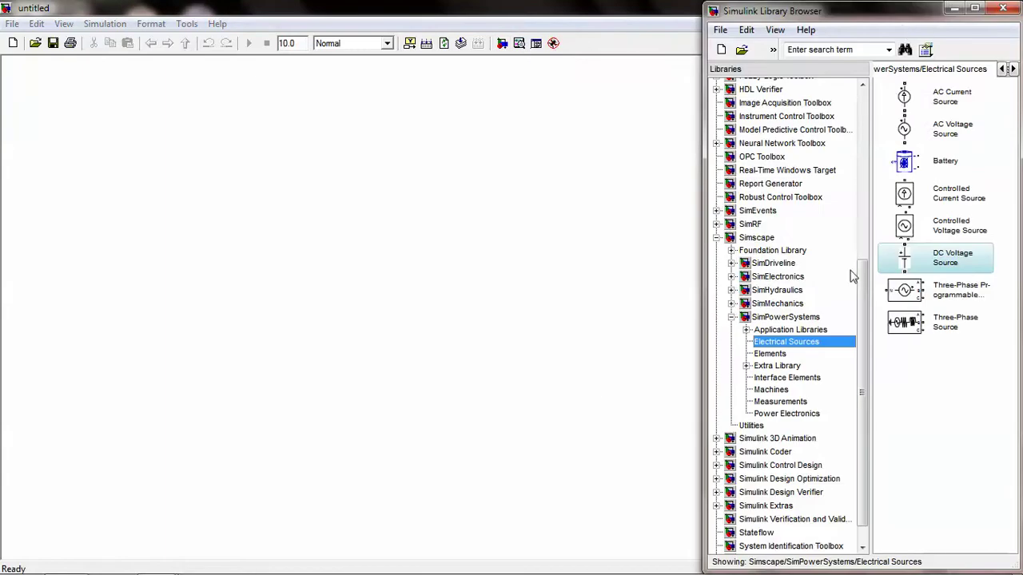
{"action": "left_click_drag", "start_coordinate": [861, 274], "coordinate": [868, 425]}
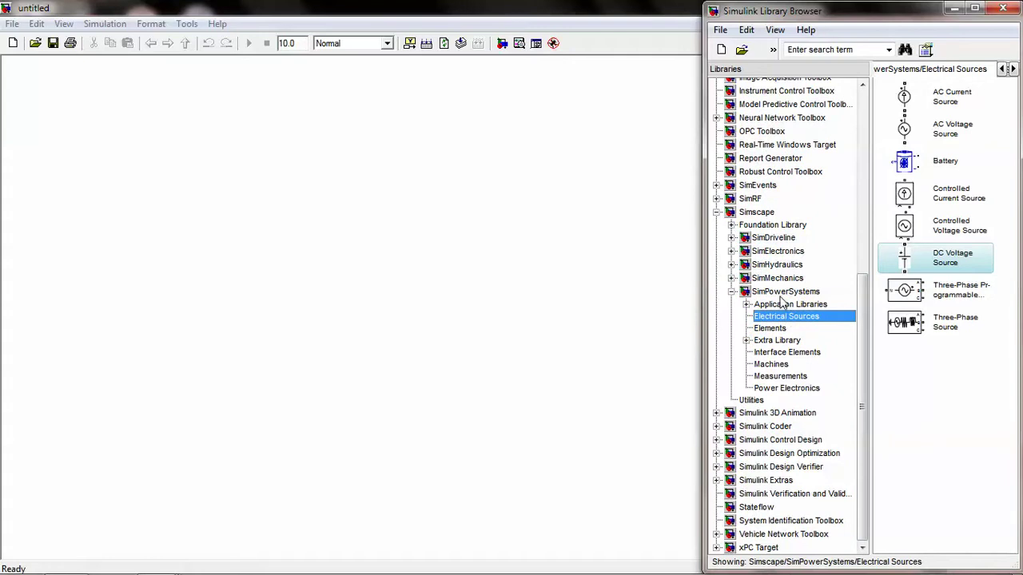
{"action": "left_click", "coordinate": [743, 214]}
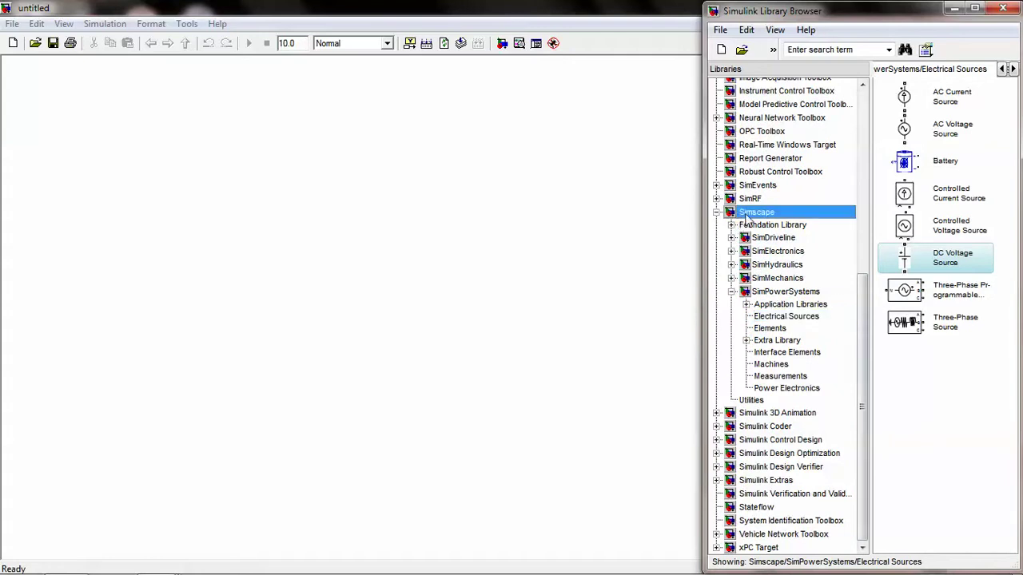
{"action": "left_click", "coordinate": [787, 292]}
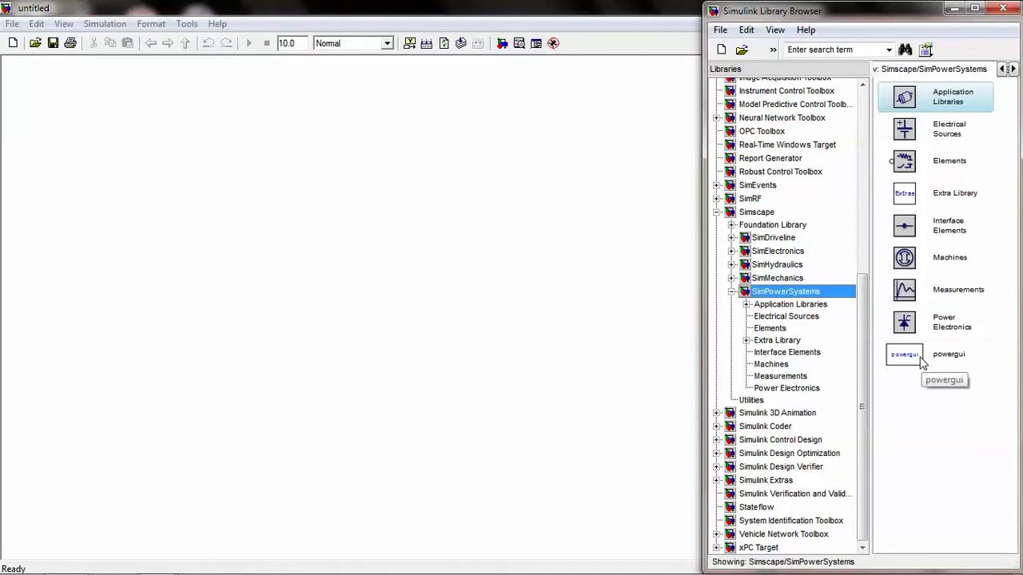
{"action": "left_click_drag", "start_coordinate": [917, 355], "coordinate": [197, 171]}
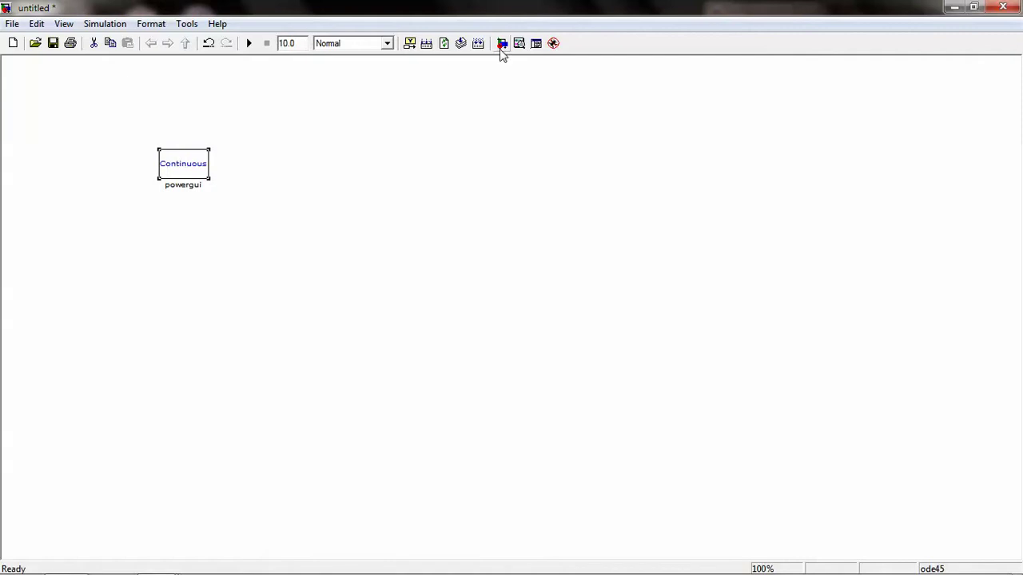
Add a Series RLC Branch block from the SimPowerSystems Elements library beside the powergui block.
{"action": "left_click", "coordinate": [501, 44]}
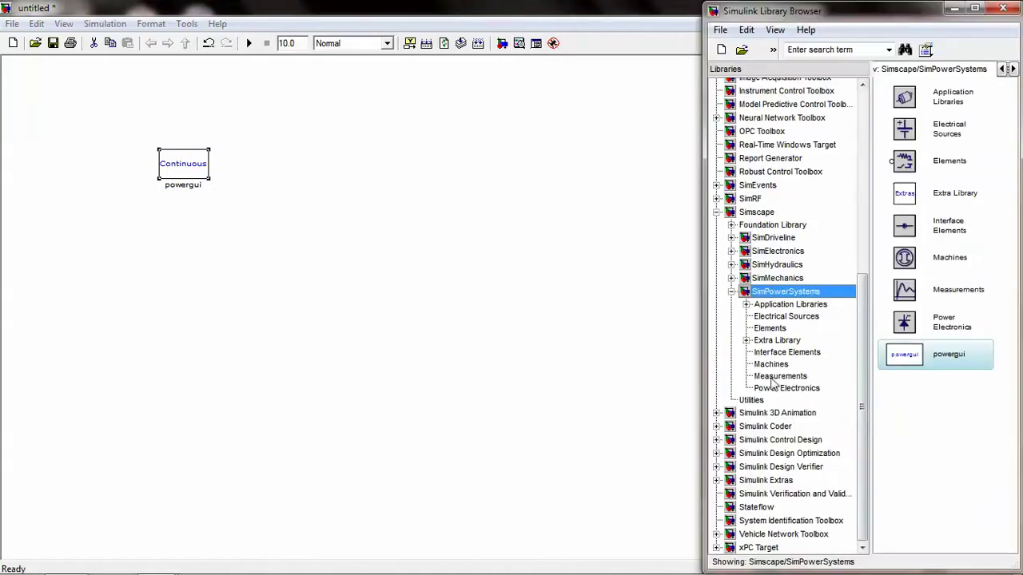
{"action": "left_click", "coordinate": [770, 328]}
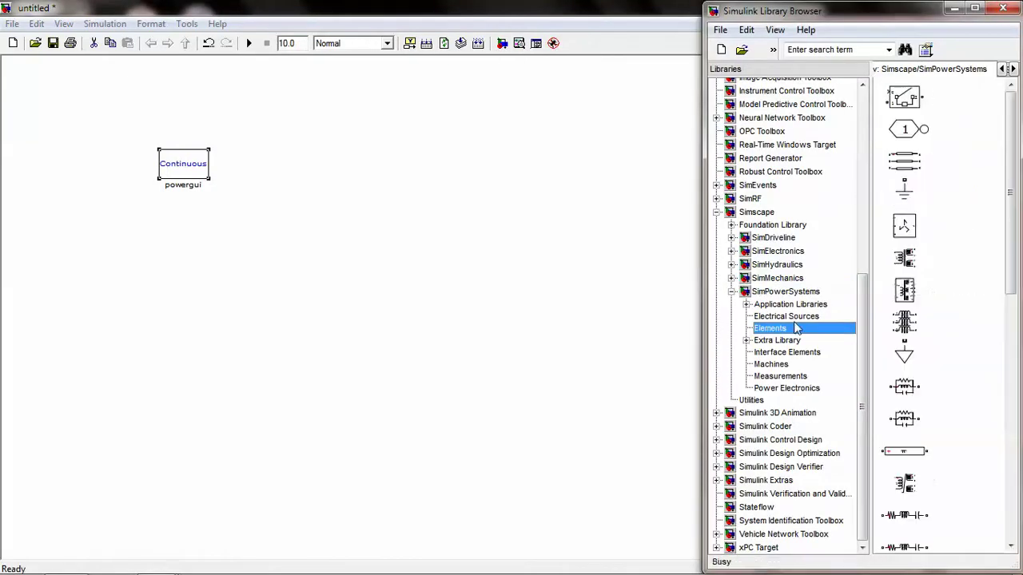
{"action": "left_click_drag", "start_coordinate": [1011, 169], "coordinate": [1012, 298]}
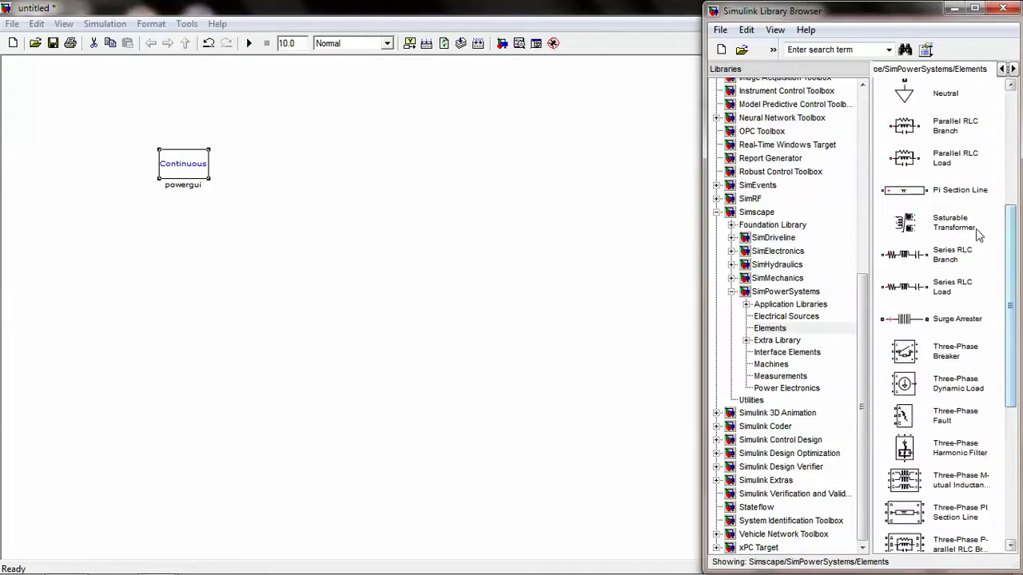
{"action": "left_click_drag", "start_coordinate": [951, 254], "coordinate": [361, 157]}
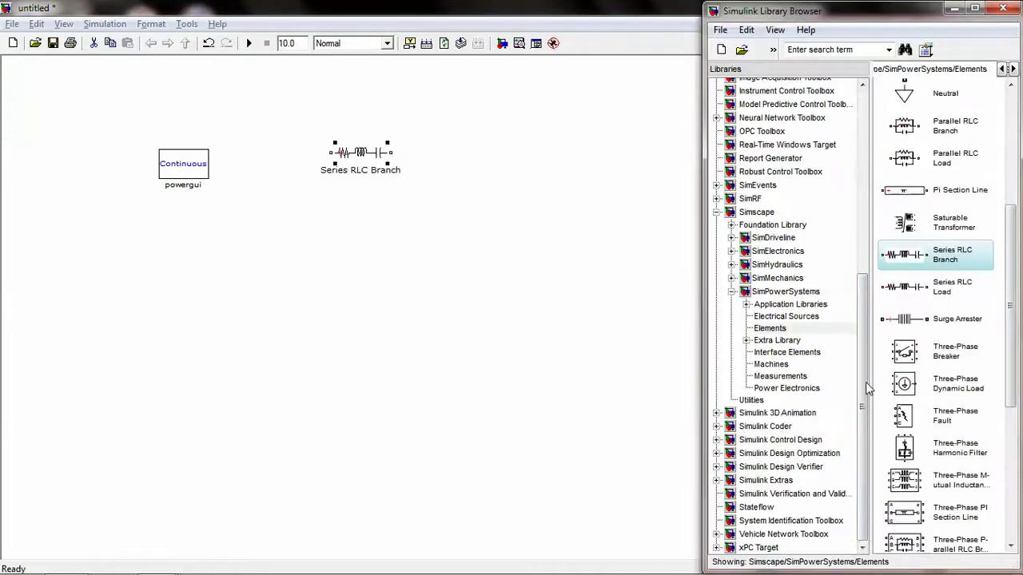
Add an AC Current Source from SimPowerSystems Electrical Sources and a Current Measurement block from its Measurements library.
{"action": "left_click", "coordinate": [783, 316]}
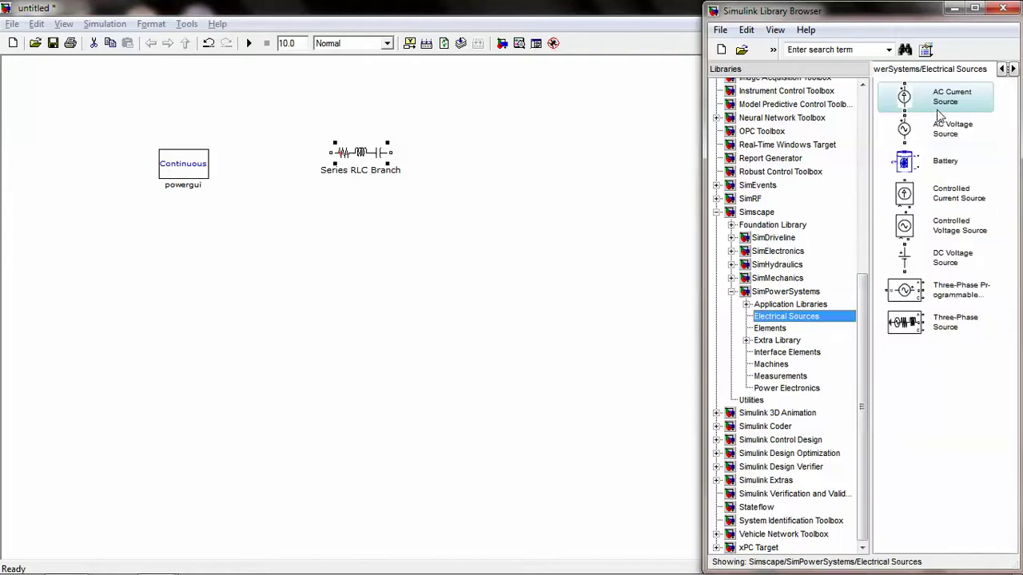
{"action": "left_click_drag", "start_coordinate": [941, 109], "coordinate": [155, 276]}
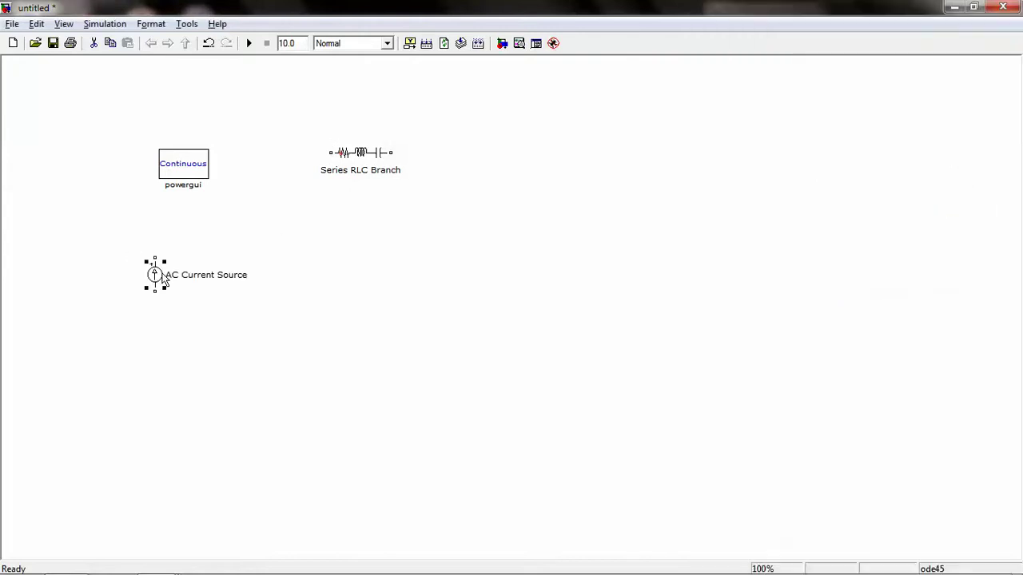
{"action": "key", "text": "alt+Tab"}
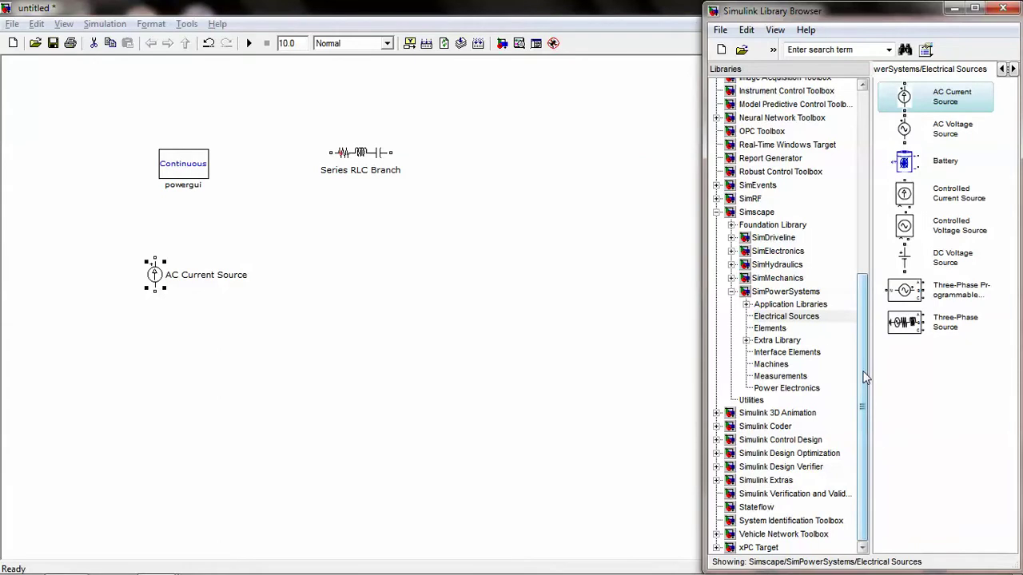
{"action": "left_click", "coordinate": [781, 376]}
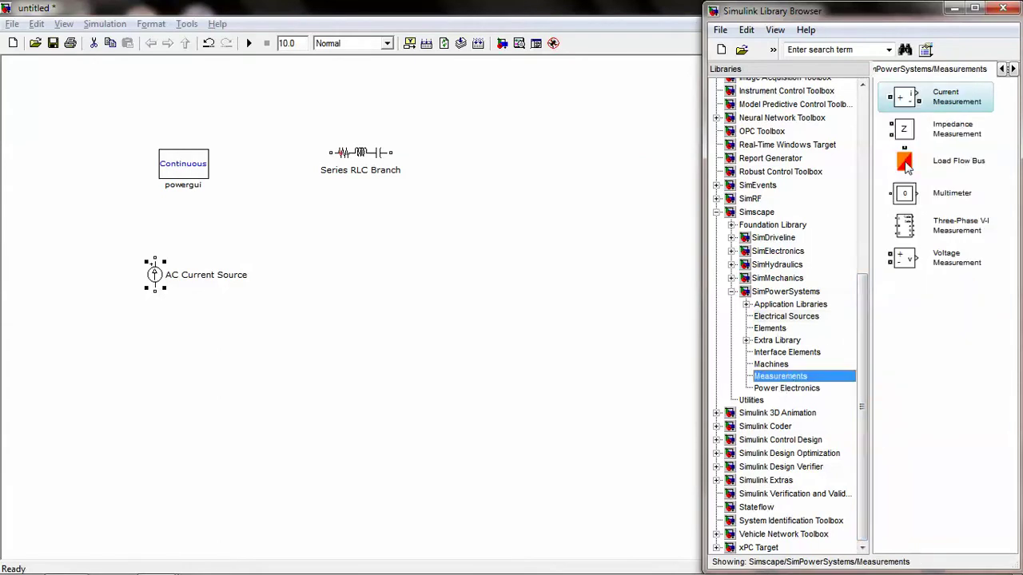
{"action": "left_click_drag", "start_coordinate": [574, 199], "coordinate": [425, 249]}
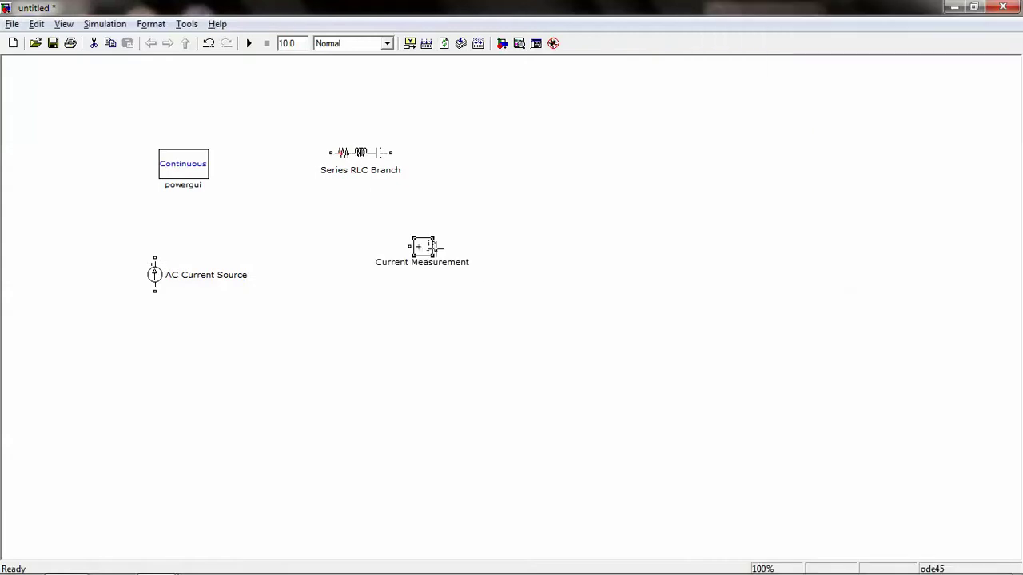
Add an RMS block from the SimPowerSystems Extra Library Measurements above the Current Measurement block.
{"action": "key", "text": "alt+Tab"}
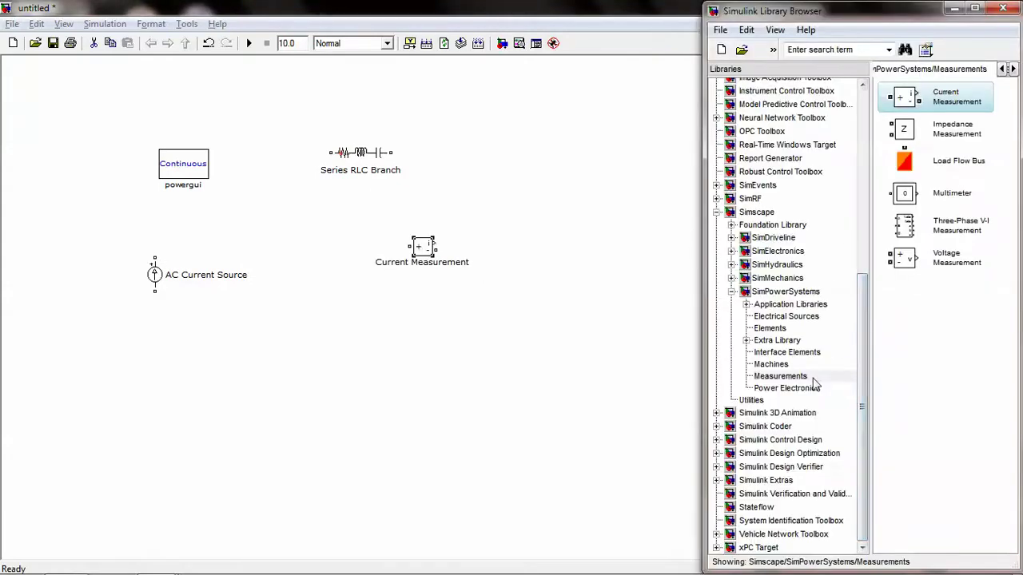
{"action": "left_click", "coordinate": [771, 342]}
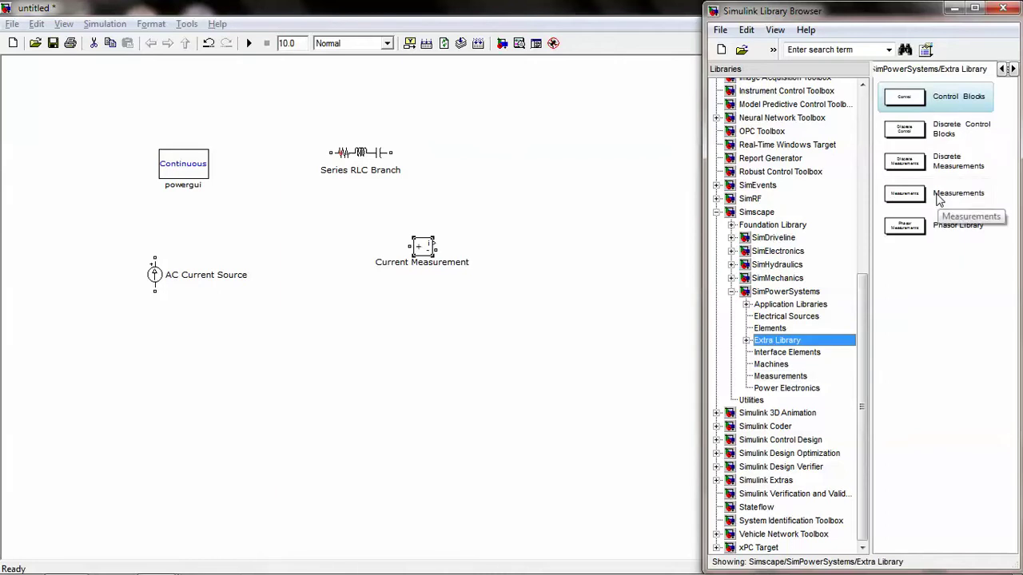
{"action": "double_click", "coordinate": [939, 199]}
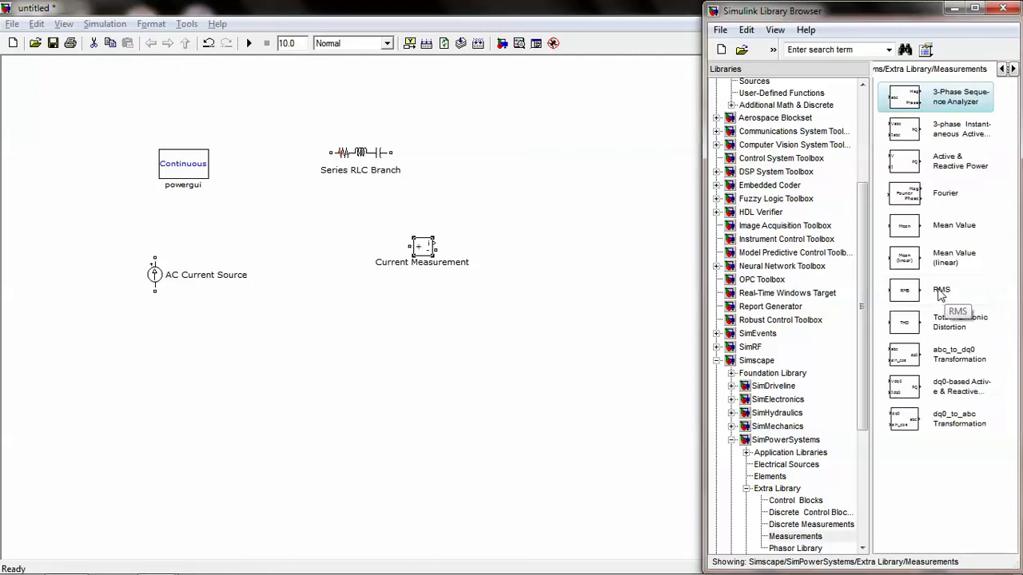
{"action": "left_click_drag", "start_coordinate": [941, 294], "coordinate": [479, 201]}
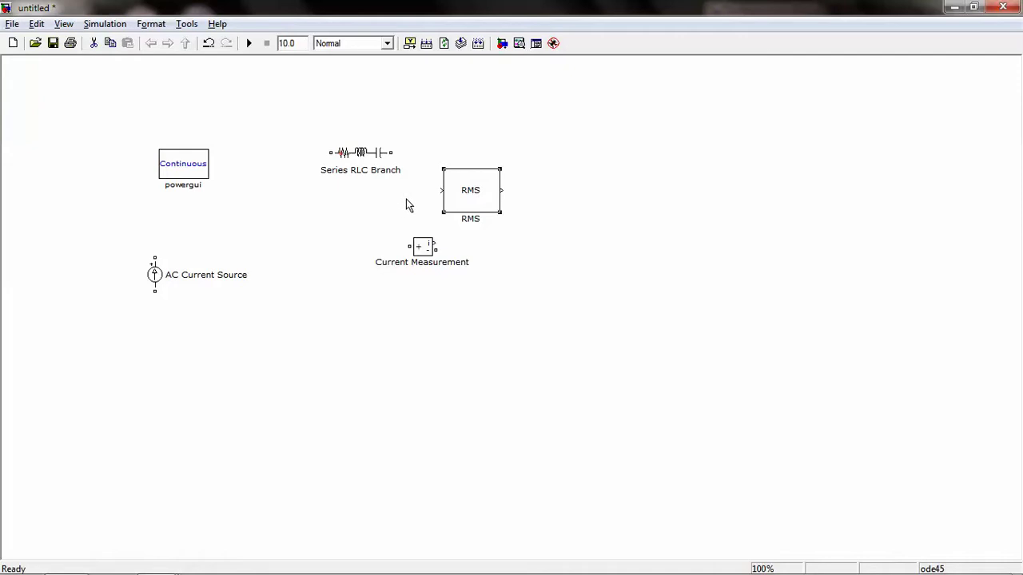
Add a Display block and a Scope block from the Simulink Sinks library, to the right of the RMS block.
{"action": "key", "text": "alt+Tab"}
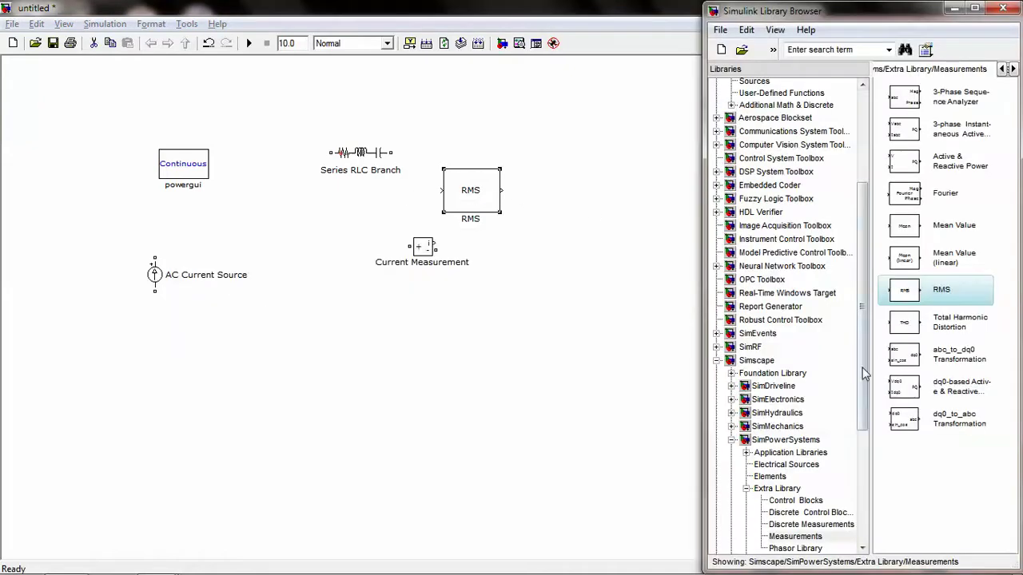
{"action": "left_click_drag", "start_coordinate": [863, 370], "coordinate": [857, 320]}
{"action": "scroll", "coordinate": [857, 320], "scroll_direction": "down", "scroll_amount": 4}
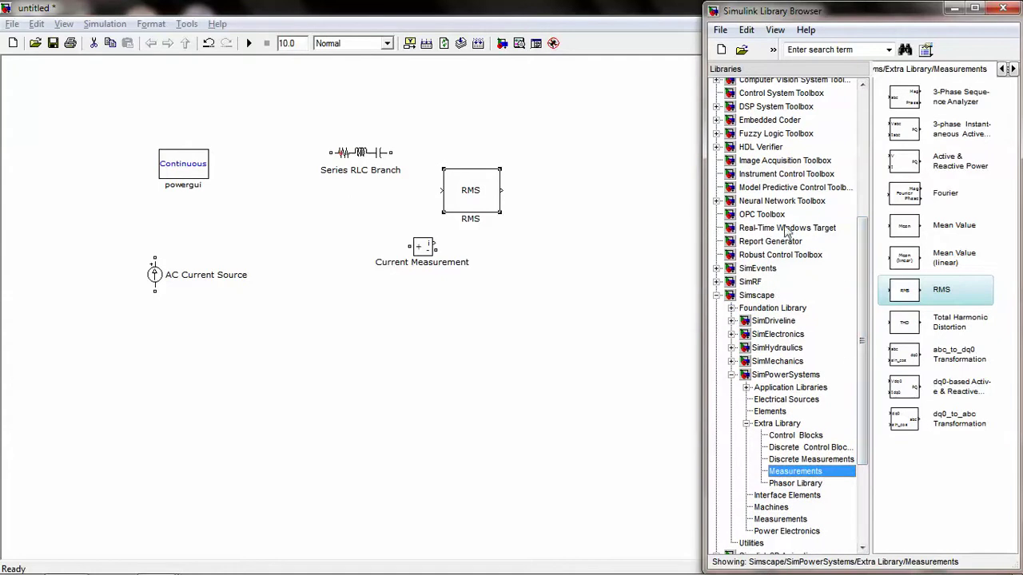
{"action": "left_click_drag", "start_coordinate": [861, 293], "coordinate": [851, 158]}
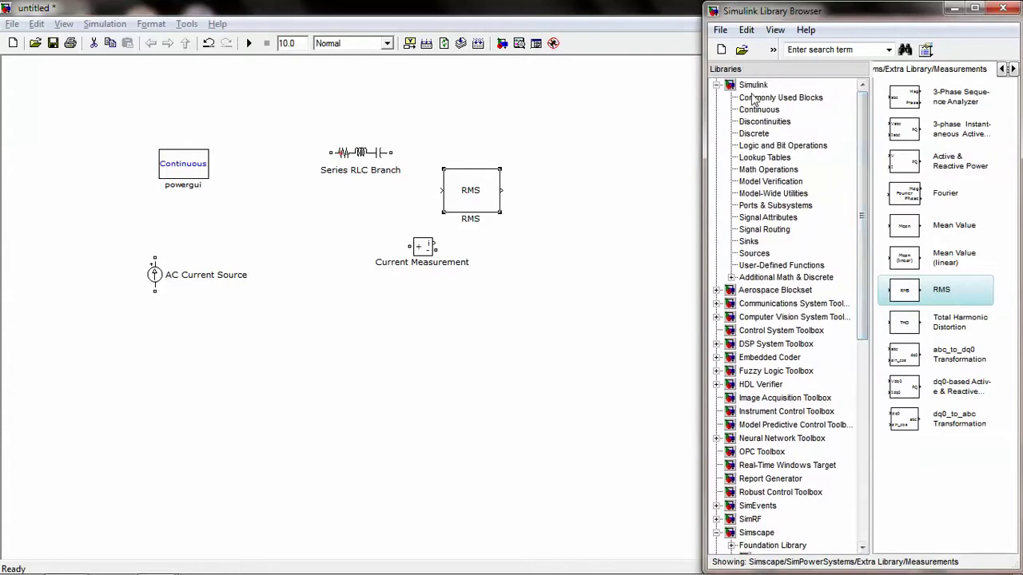
{"action": "left_click", "coordinate": [748, 242]}
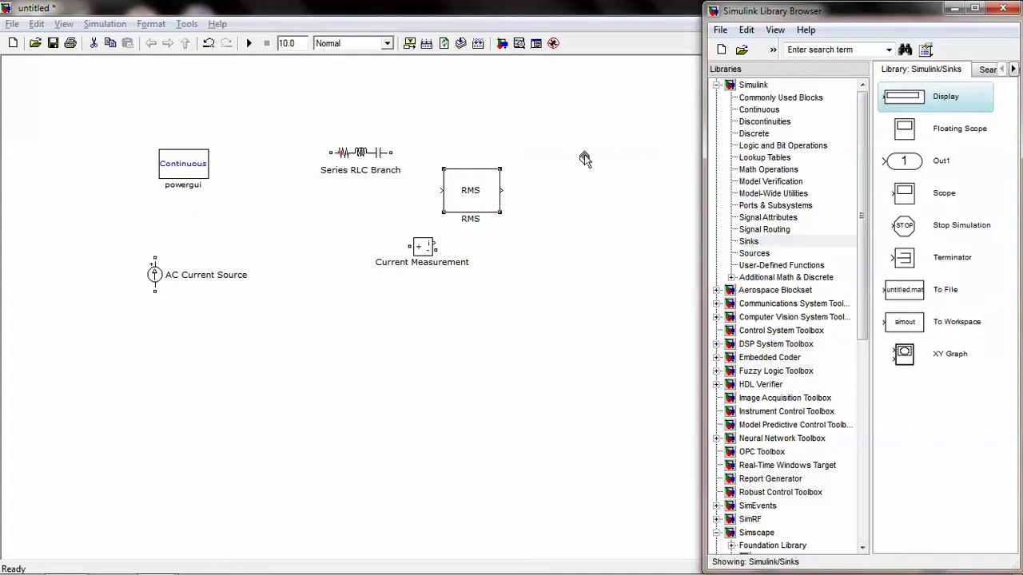
{"action": "left_click_drag", "start_coordinate": [903, 96], "coordinate": [584, 154]}
{"action": "key", "text": "alt+Tab"}
{"action": "left_click_drag", "start_coordinate": [911, 203], "coordinate": [605, 283]}
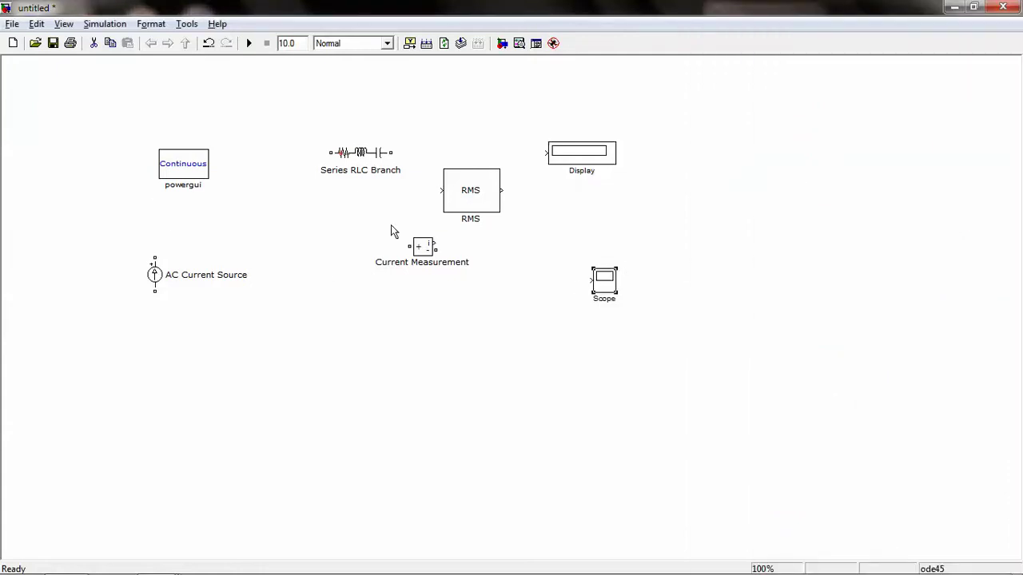
Move the powergui block to the right of the Display and shift the Series RLC Branch left towards the current source.
{"action": "left_click_drag", "start_coordinate": [358, 160], "coordinate": [313, 157]}
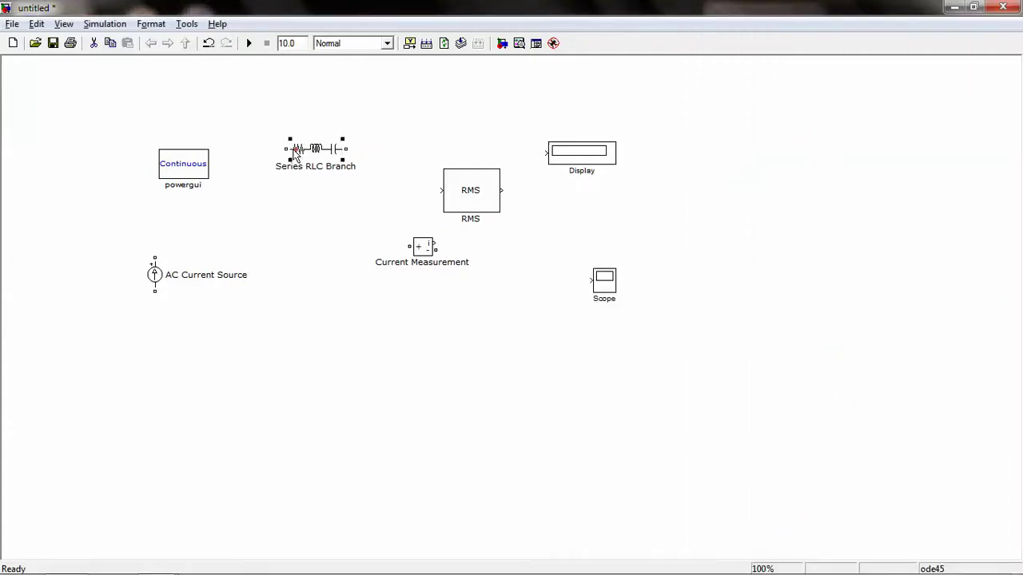
{"action": "left_click_drag", "start_coordinate": [201, 163], "coordinate": [652, 157]}
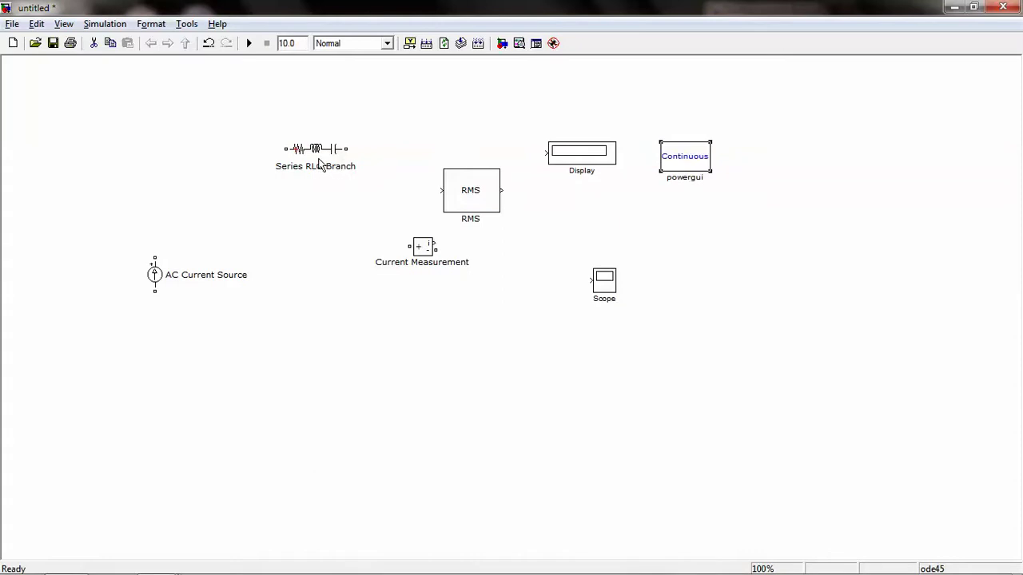
{"action": "left_click_drag", "start_coordinate": [323, 163], "coordinate": [270, 159]}
Set the Series RLC Branch to branch type R with a resistance of 20 ohms.
{"action": "double_click", "coordinate": [259, 146]}
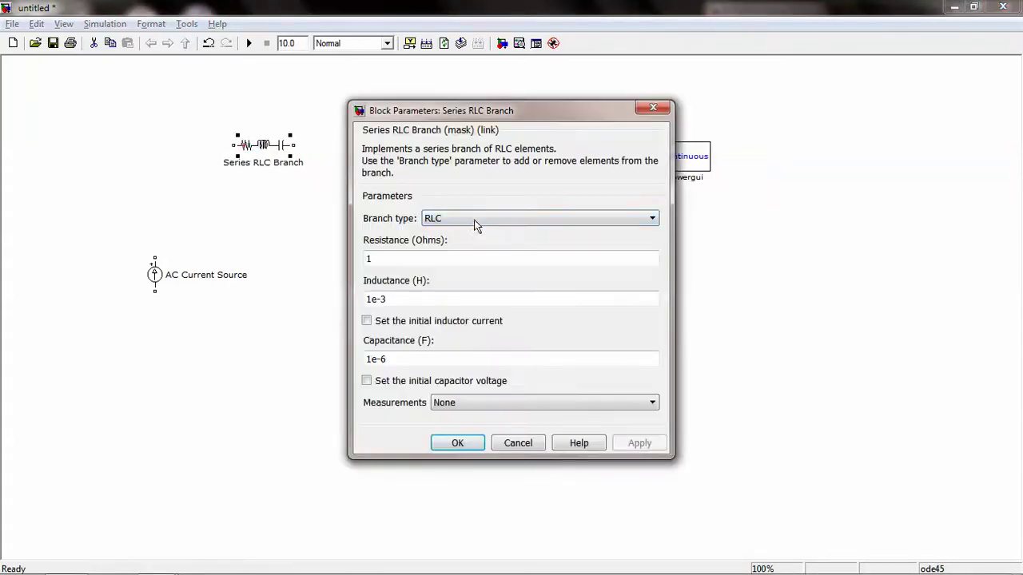
{"action": "left_click", "coordinate": [469, 220]}
{"action": "left_click", "coordinate": [444, 242]}
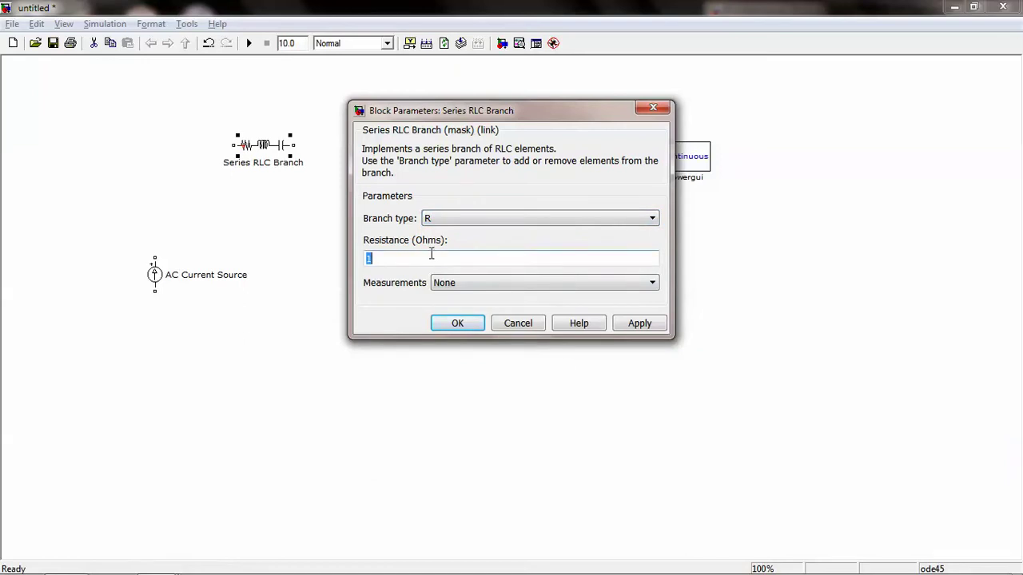
{"action": "type", "text": "20"}
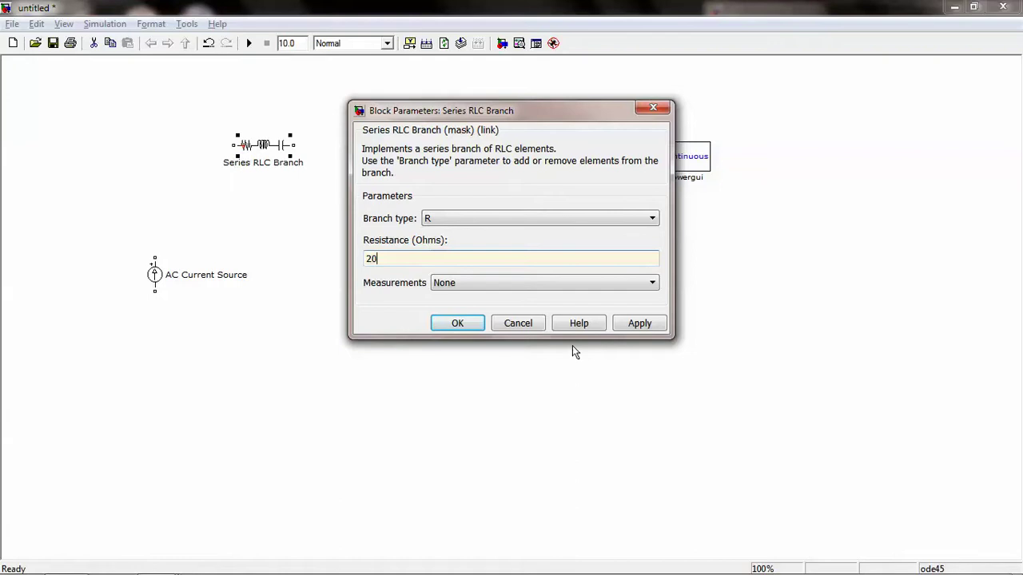
{"action": "left_click", "coordinate": [617, 323]}
{"action": "left_click", "coordinate": [476, 327]}
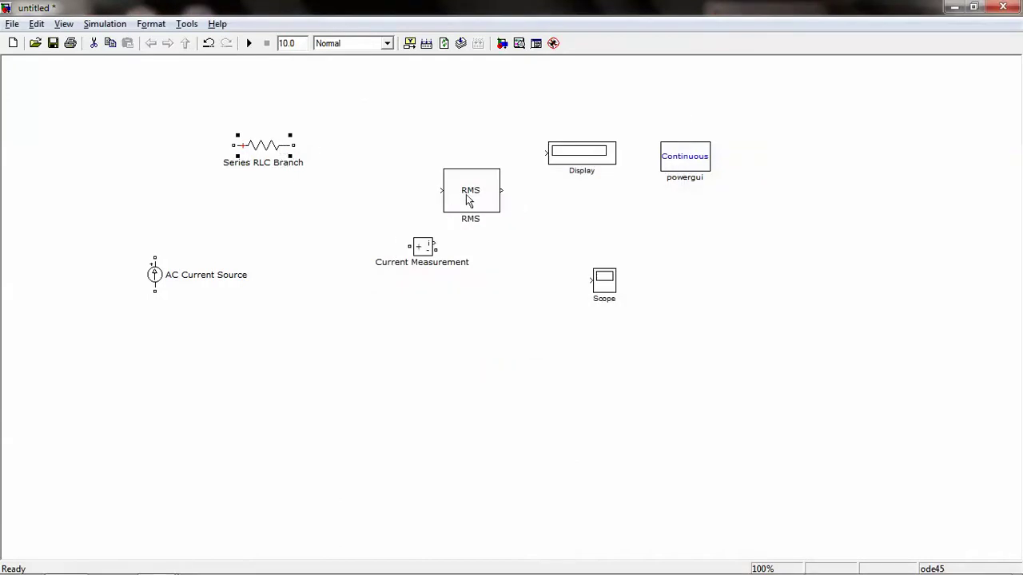
Move the RMS block up in line with the Display and check the Current Measurement block's parameters.
{"action": "left_click_drag", "start_coordinate": [468, 200], "coordinate": [465, 167]}
{"action": "double_click", "coordinate": [423, 246]}
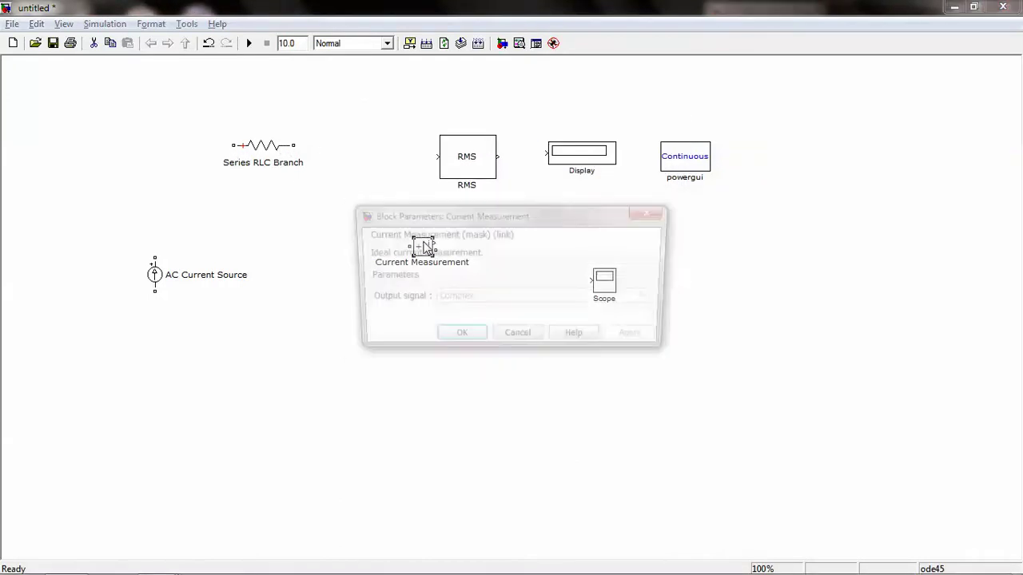
{"action": "left_click", "coordinate": [652, 215]}
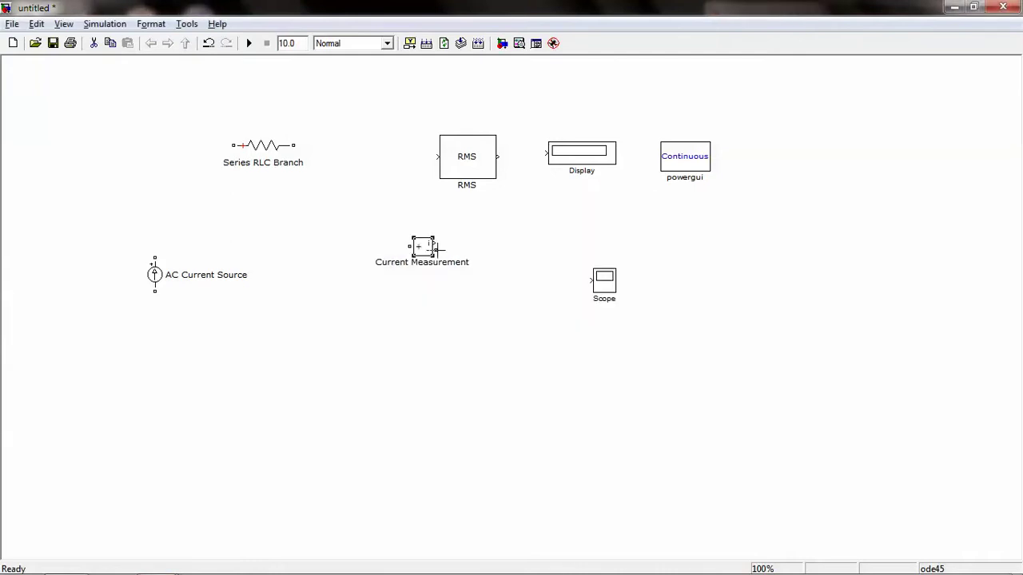
Set the AC Current Source frequency to 50 Hz and apply it.
{"action": "double_click", "coordinate": [155, 275]}
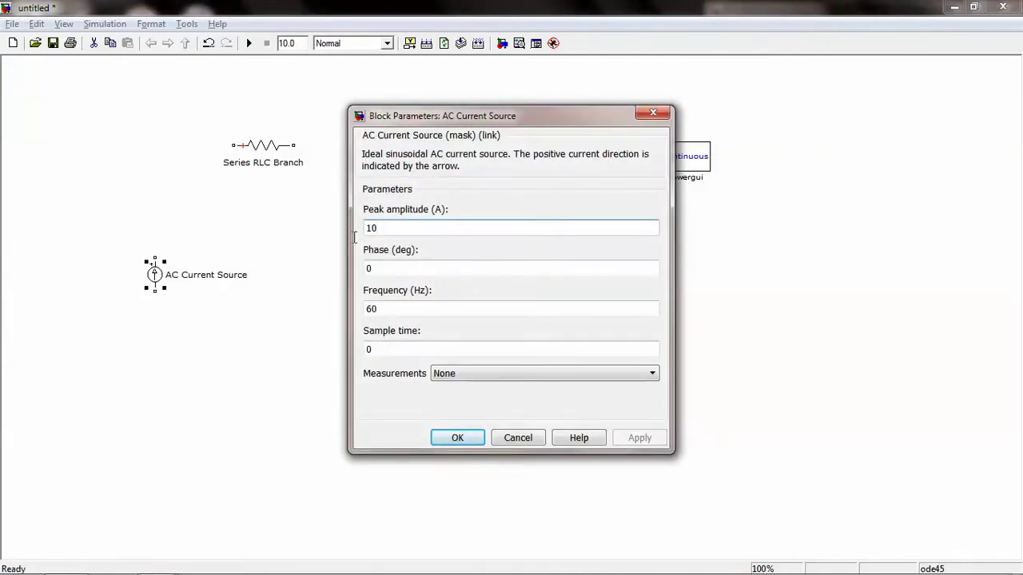
{"action": "left_click", "coordinate": [383, 311]}
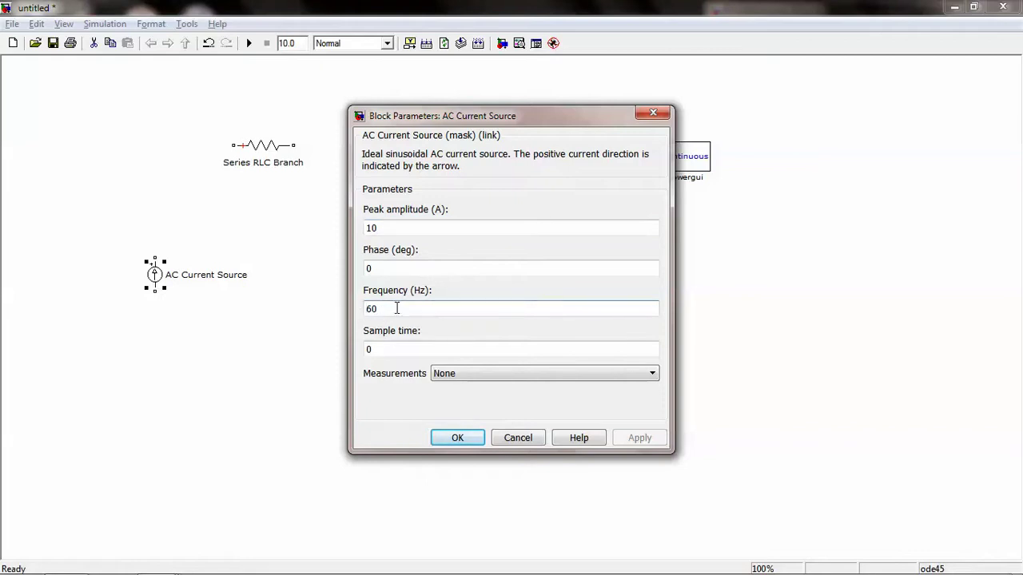
{"action": "left_click_drag", "start_coordinate": [392, 309], "coordinate": [370, 317]}
{"action": "type", "text": "50"}
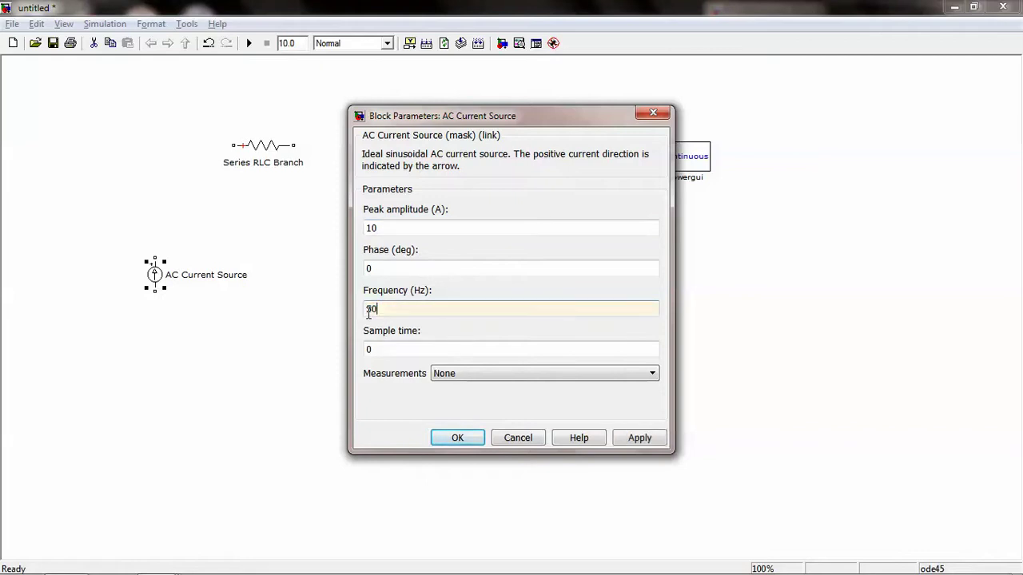
{"action": "left_click", "coordinate": [639, 438]}
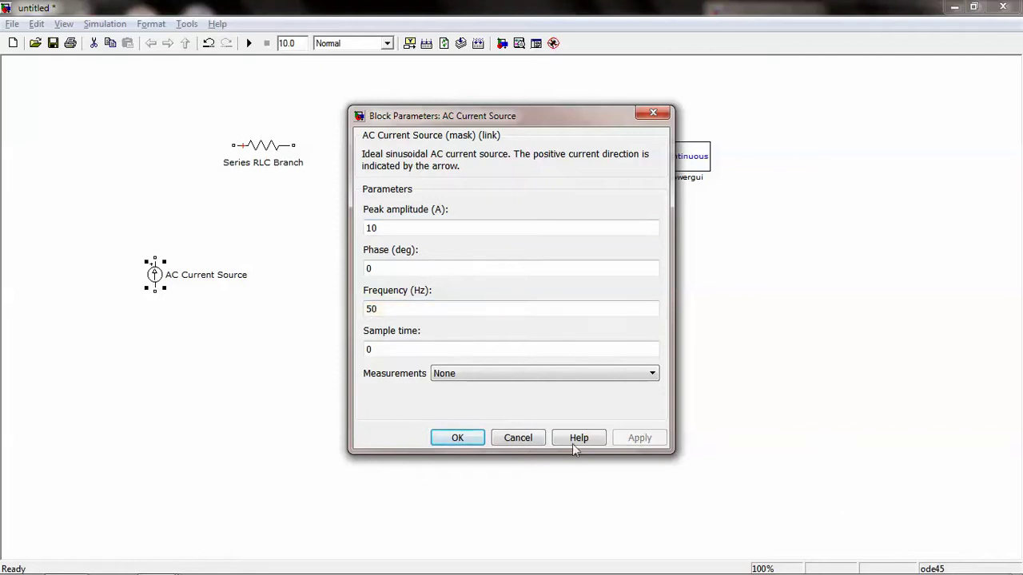
Close the current source's parameters and make two horizontal copies of the Series RLC Branch below the original.
{"action": "left_click", "coordinate": [473, 440]}
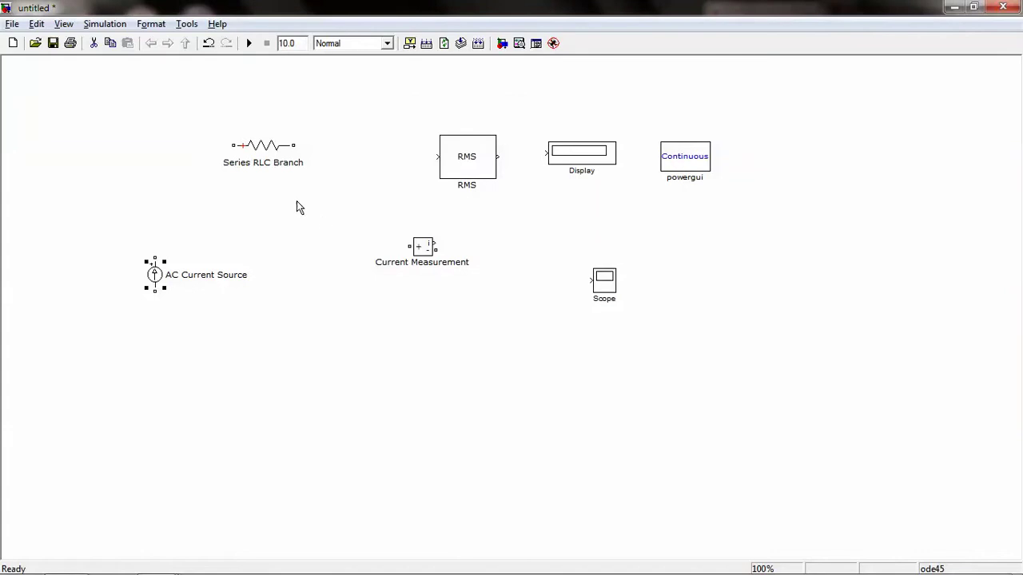
{"action": "left_click", "coordinate": [278, 154]}
{"action": "right_click", "coordinate": [276, 151]}
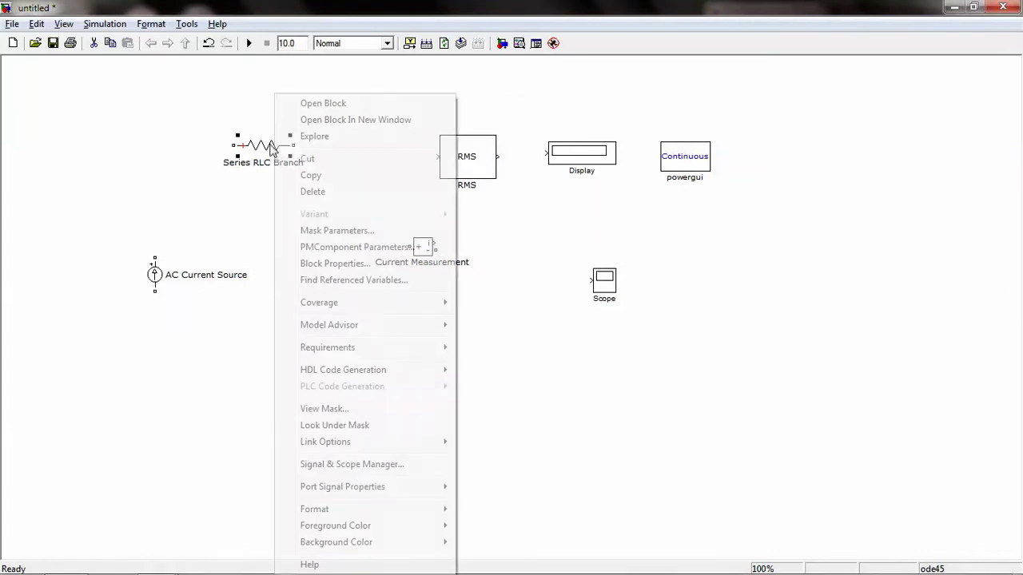
{"action": "left_click", "coordinate": [252, 147]}
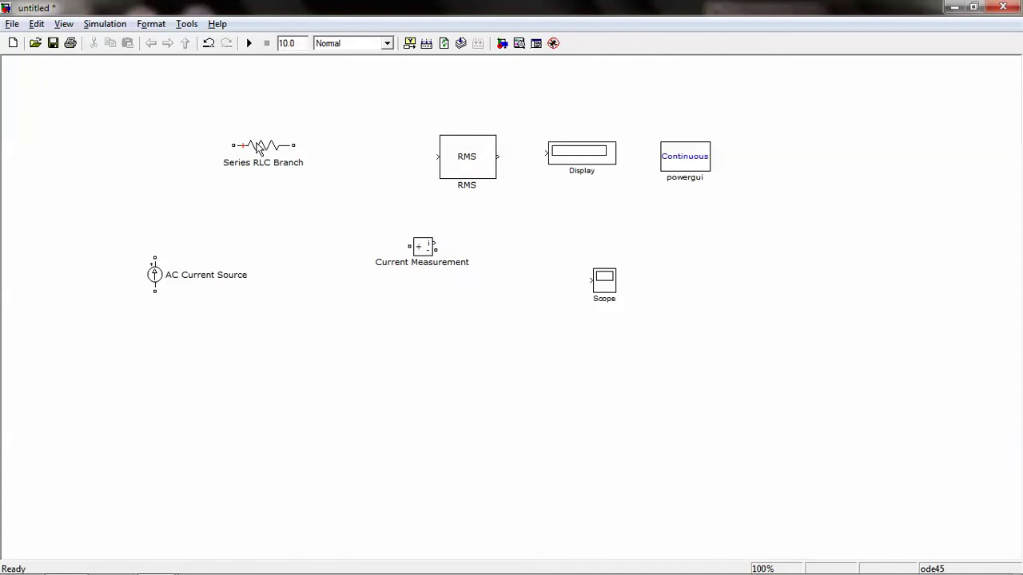
{"action": "left_click", "coordinate": [259, 149]}
{"action": "left_click_drag", "start_coordinate": [259, 149], "coordinate": [312, 315]}
{"action": "left_click", "coordinate": [328, 210]}
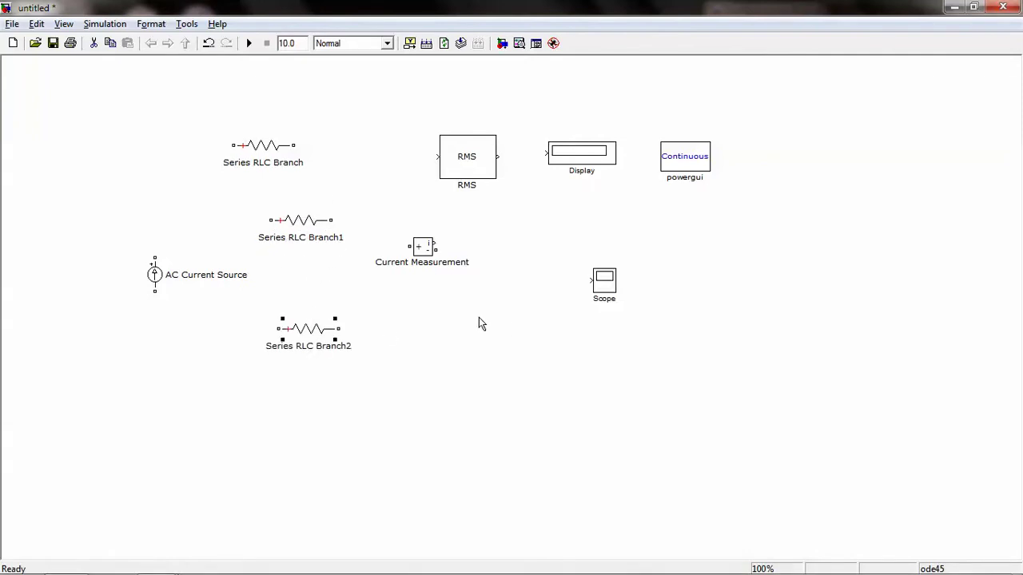
Rotate the original Series RLC Branch to vertical and place a vertical copy of it below the Current Measurement block.
{"action": "left_click_drag", "start_coordinate": [258, 148], "coordinate": [254, 148]}
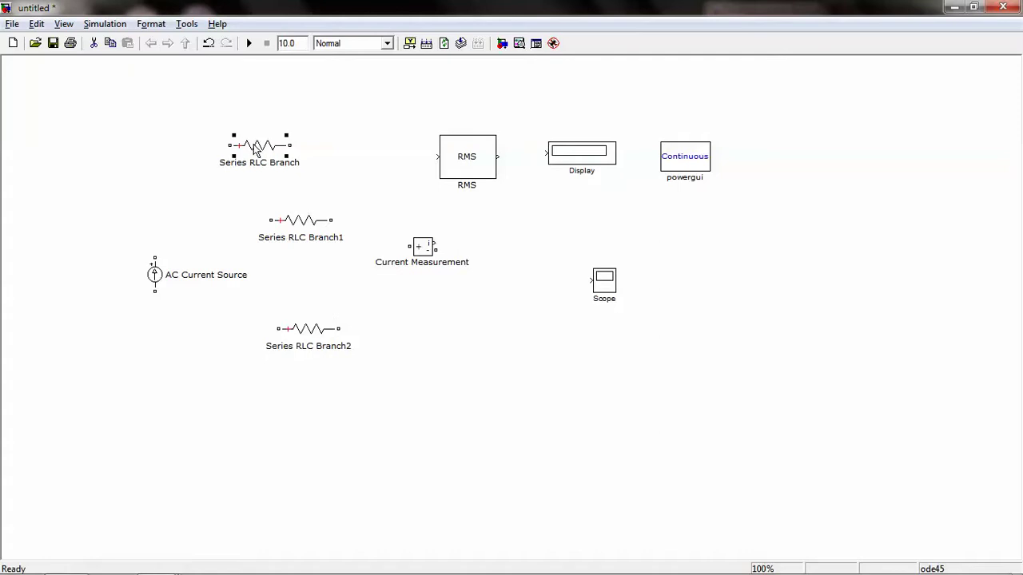
{"action": "key", "text": "ctrl+r"}
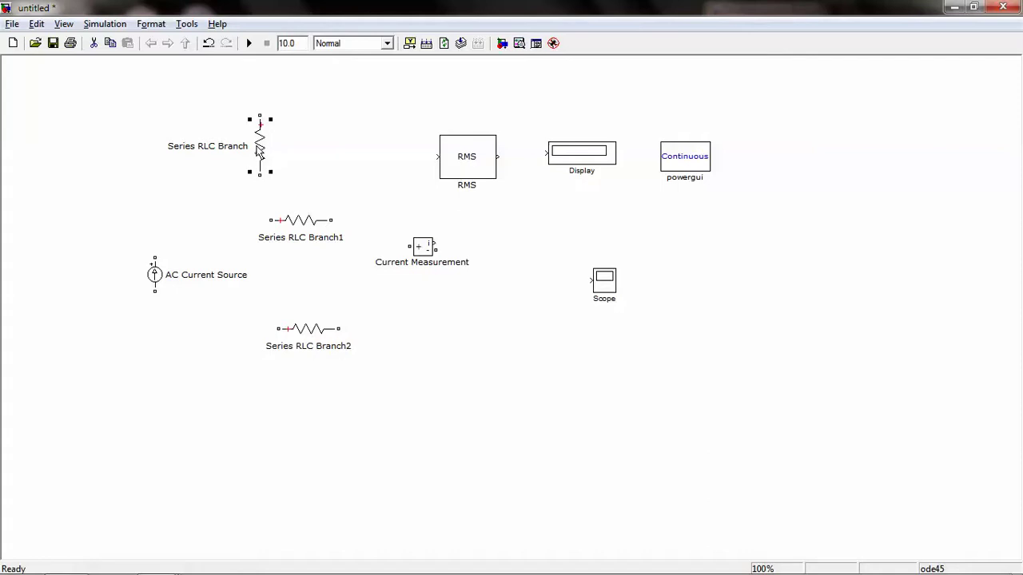
{"action": "left_click_drag", "start_coordinate": [259, 152], "coordinate": [418, 358]}
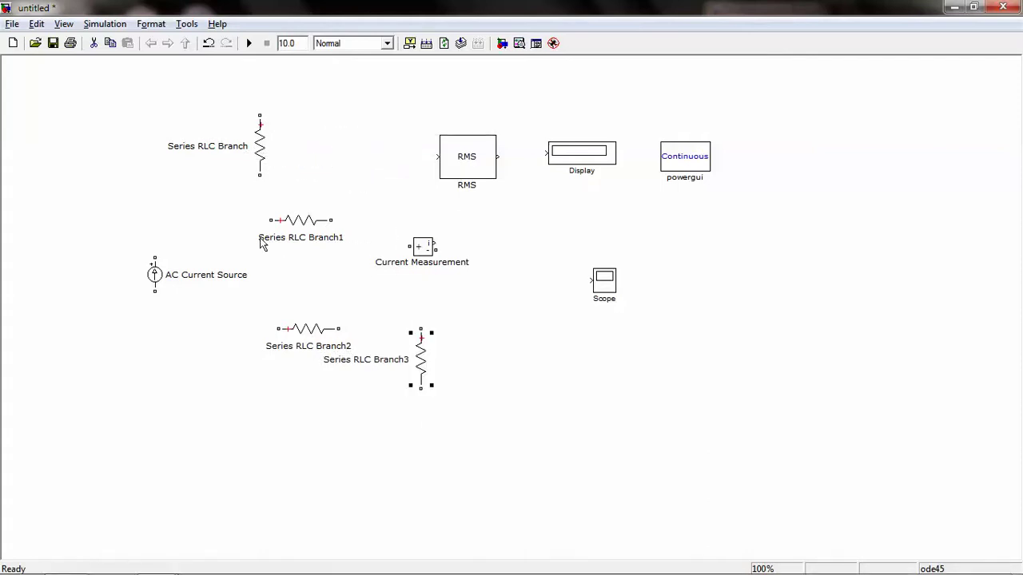
Wire the AC Current Source, Series RLC Branch1 and Branch2 in series, and place the Current Measurement block upright beside Branch2.
{"action": "left_click_drag", "start_coordinate": [305, 222], "coordinate": [283, 217]}
{"action": "mouse_move", "coordinate": [155, 257]}
{"action": "left_mouse_down"}
{"action": "mouse_move", "coordinate": [194, 231]}
{"action": "mouse_move", "coordinate": [248, 217]}
{"action": "left_mouse_up"}
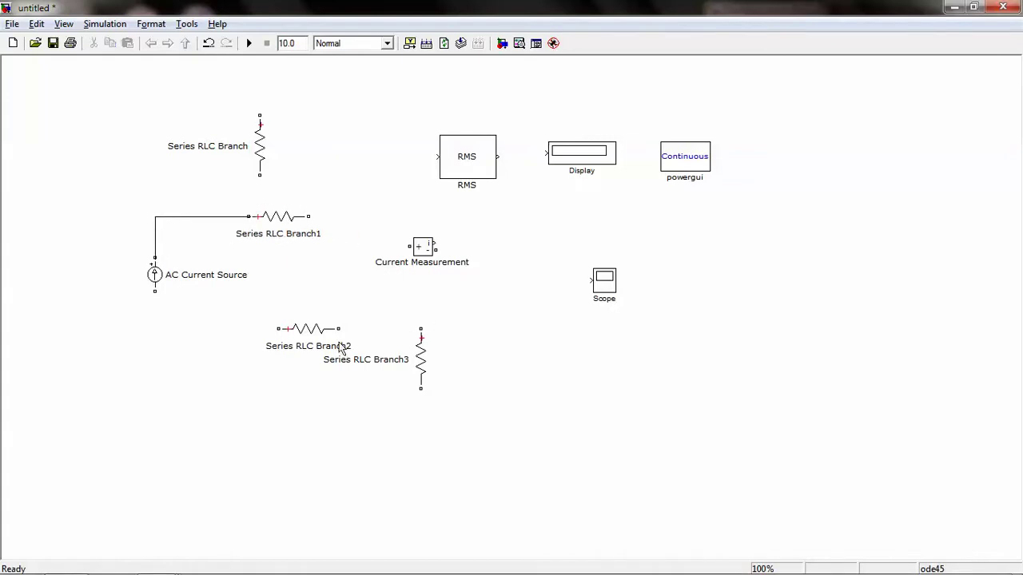
{"action": "left_click_drag", "start_coordinate": [305, 342], "coordinate": [484, 228]}
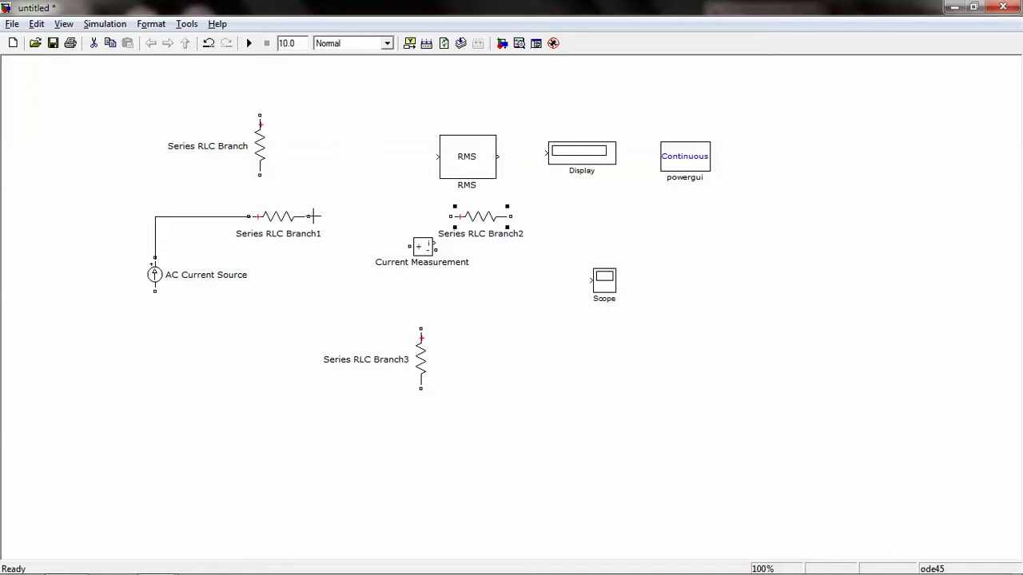
{"action": "left_click_drag", "start_coordinate": [314, 216], "coordinate": [449, 227]}
{"action": "left_click_drag", "start_coordinate": [421, 248], "coordinate": [560, 234]}
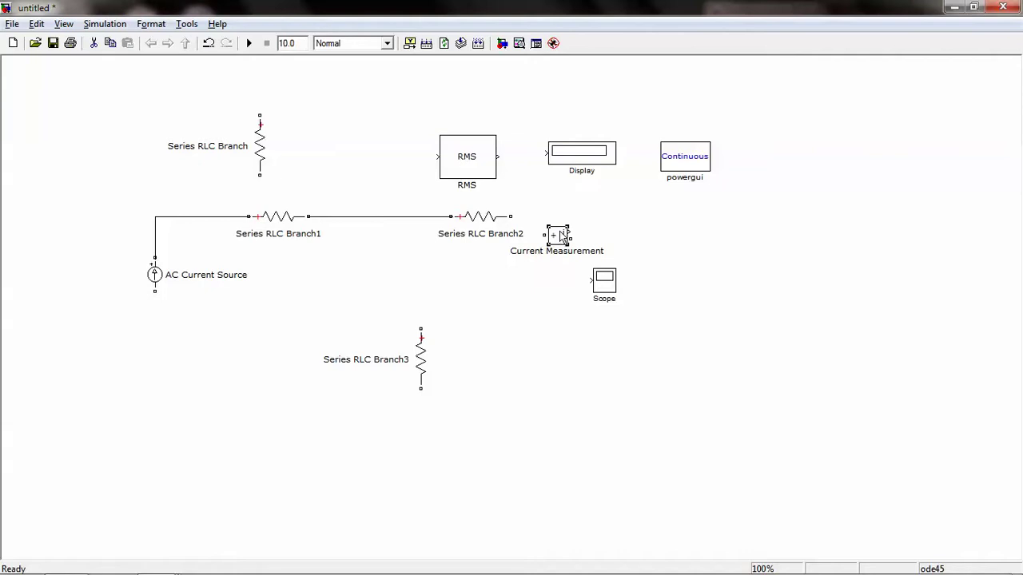
{"action": "key", "text": "ctrl+r"}
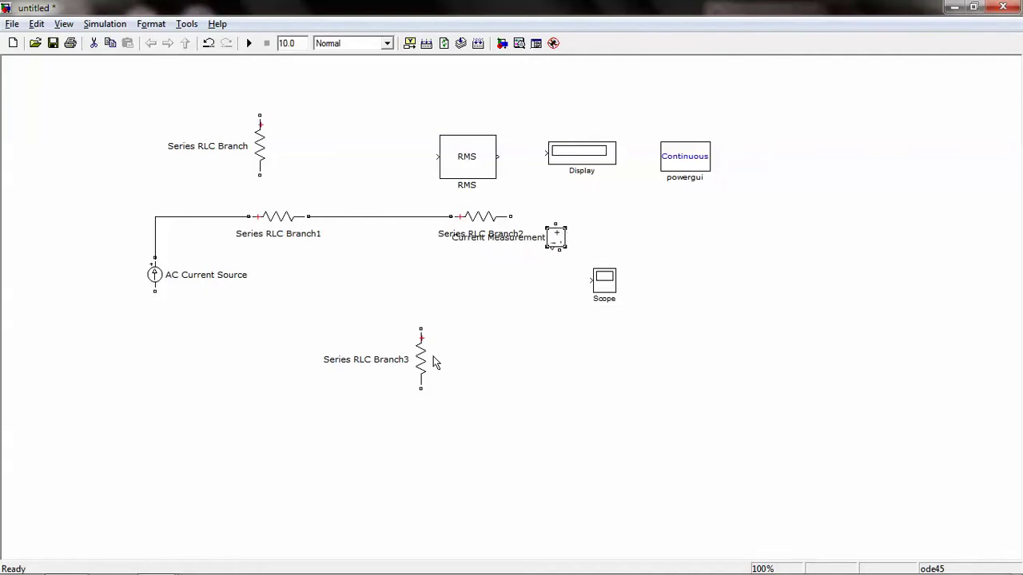
Connect Series RLC Branch3 vertically between the Branch1–Branch2 wire and the lower terminal of the AC Current Source.
{"action": "left_click_drag", "start_coordinate": [419, 363], "coordinate": [380, 214]}
{"action": "key", "text": "Delete"}
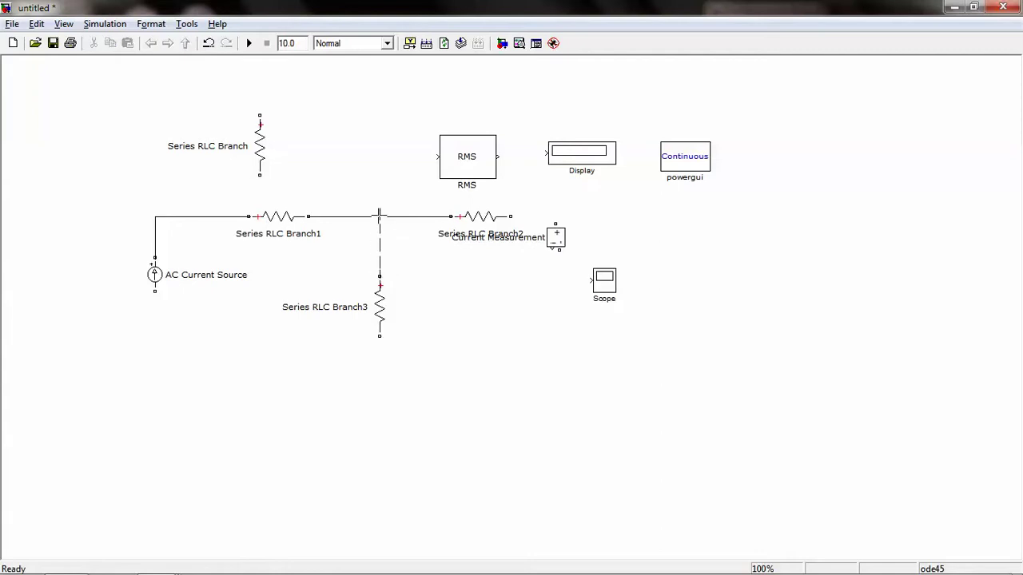
{"action": "left_click_drag", "start_coordinate": [380, 214], "coordinate": [380, 214]}
{"action": "left_click_drag", "start_coordinate": [290, 402], "coordinate": [155, 292]}
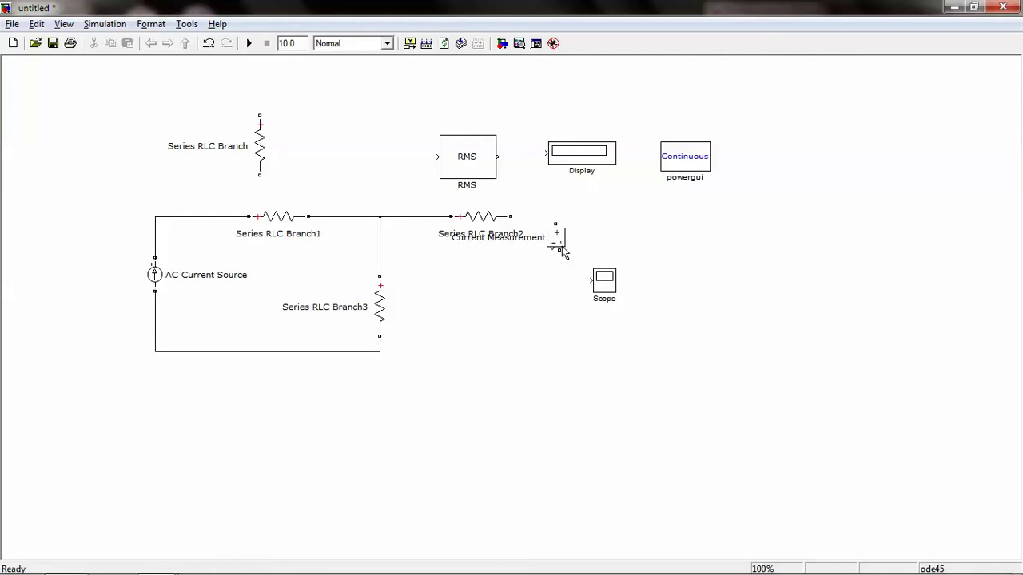
Wire the Current Measurement block and the vertical Series RLC Branch in series from Branch2 back to the circuit's return line.
{"action": "left_click_drag", "start_coordinate": [261, 152], "coordinate": [512, 335]}
{"action": "mouse_move", "coordinate": [561, 234]}
{"action": "left_mouse_down"}
{"action": "mouse_move", "coordinate": [531, 270]}
{"action": "mouse_move", "coordinate": [513, 268]}
{"action": "mouse_move", "coordinate": [511, 217]}
{"action": "left_mouse_up"}
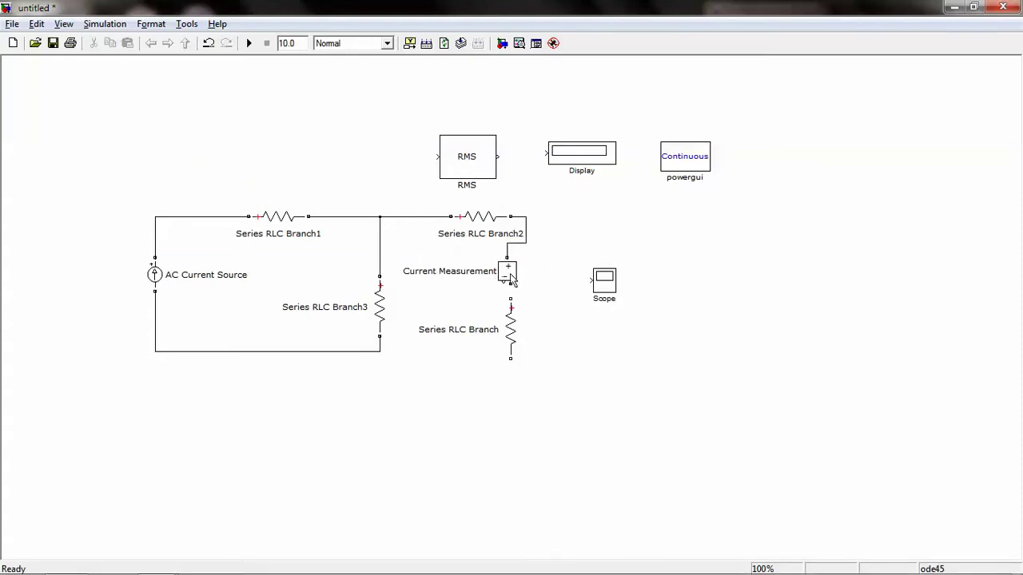
{"action": "left_click_drag", "start_coordinate": [508, 281], "coordinate": [510, 300]}
{"action": "left_click_drag", "start_coordinate": [511, 365], "coordinate": [381, 352]}
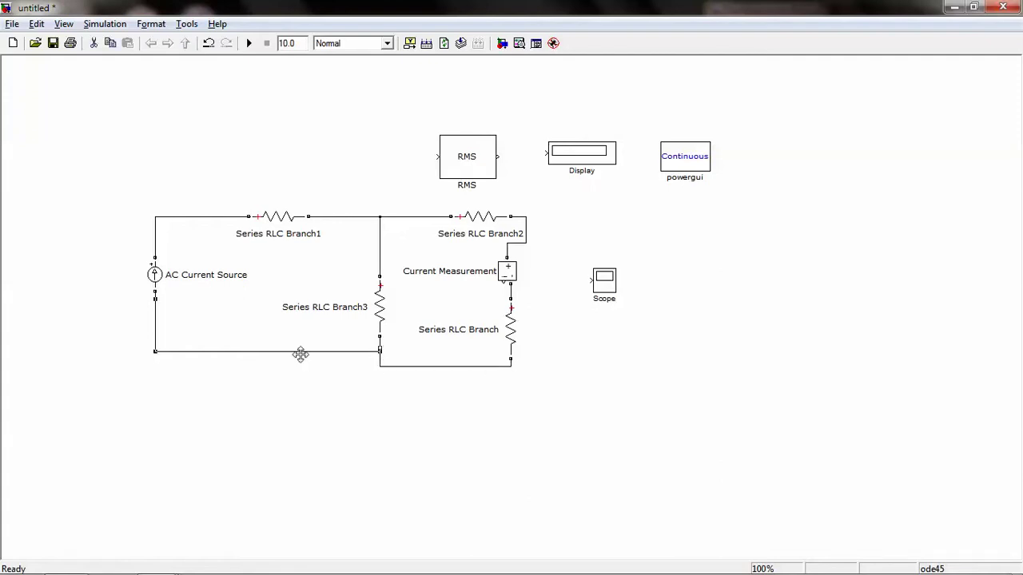
Lower the return wire to straighten it and shift the Current Measurement block and Series RLC Branch right into vertical alignment.
{"action": "left_click_drag", "start_coordinate": [300, 353], "coordinate": [302, 366]}
{"action": "left_click", "coordinate": [534, 429]}
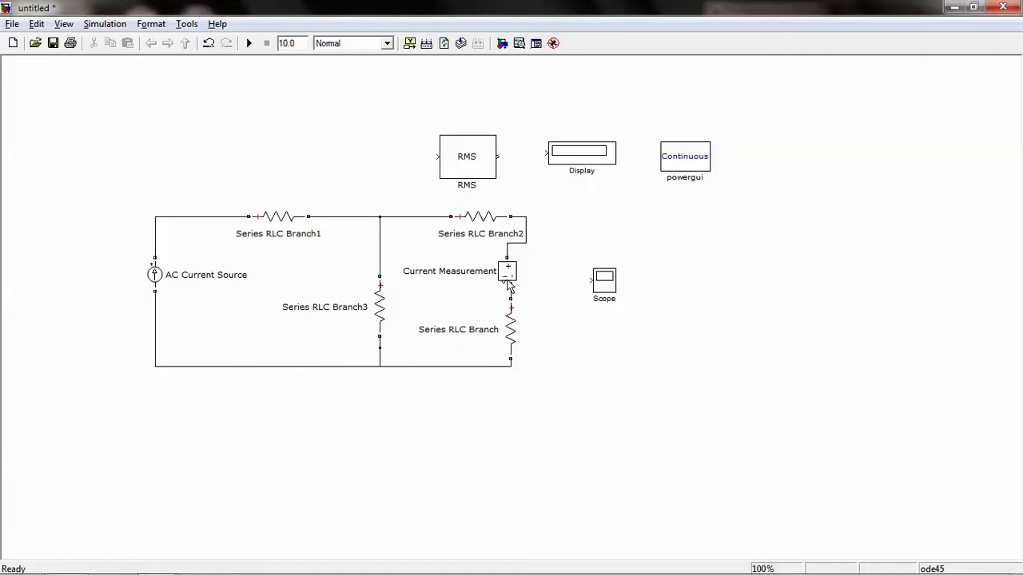
{"action": "left_click_drag", "start_coordinate": [509, 288], "coordinate": [520, 288]}
{"action": "left_click_drag", "start_coordinate": [526, 275], "coordinate": [530, 279]}
{"action": "left_click", "coordinate": [514, 338]}
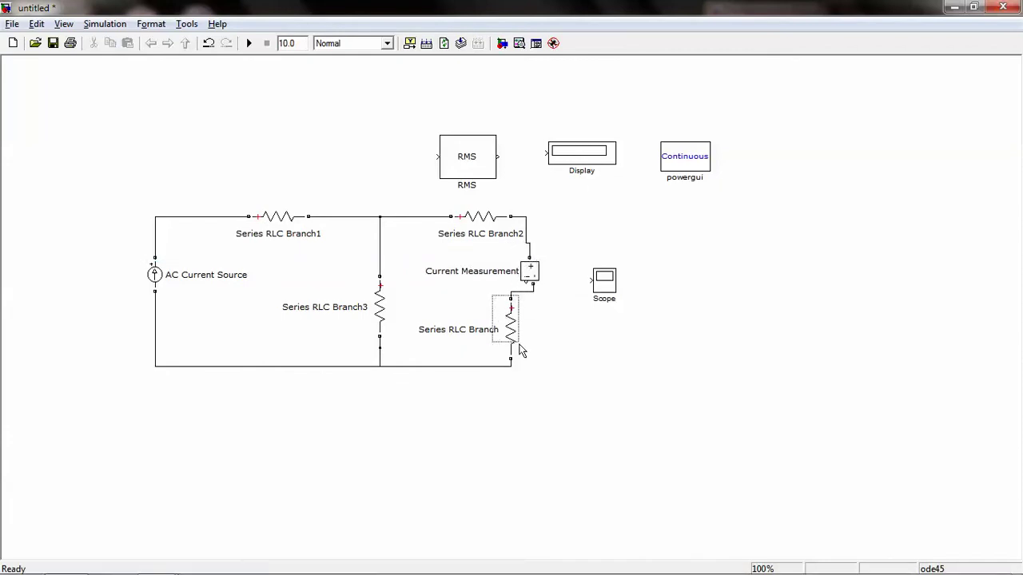
{"action": "left_click_drag", "start_coordinate": [513, 338], "coordinate": [534, 342]}
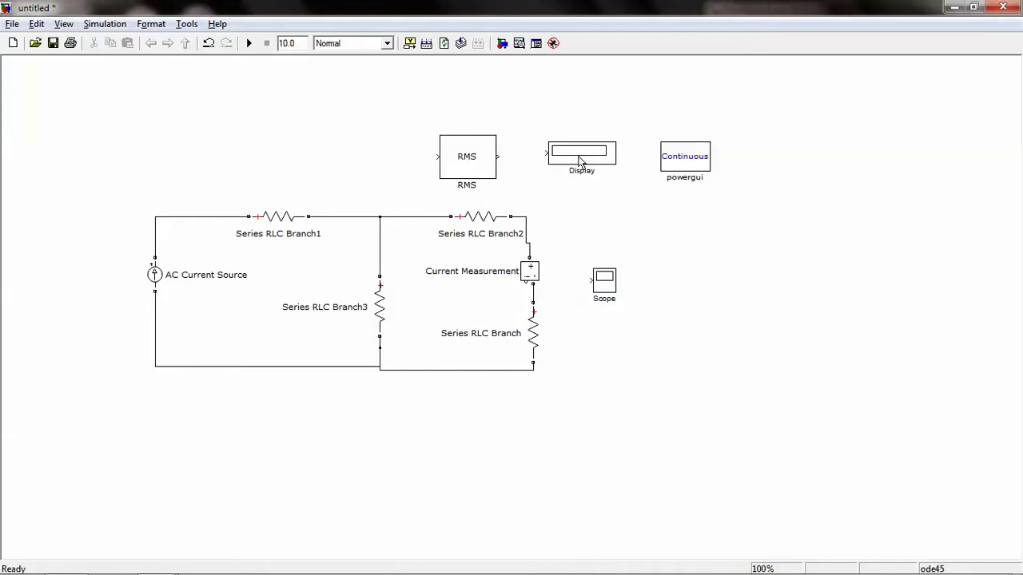
Move the RMS block and the Scope to the right of the circuit and delete the unconnected wire drawn towards RMS.
{"action": "left_click_drag", "start_coordinate": [495, 182], "coordinate": [546, 213]}
{"action": "left_click_drag", "start_coordinate": [488, 163], "coordinate": [655, 257]}
{"action": "mouse_move", "coordinate": [609, 289]}
{"action": "left_mouse_down"}
{"action": "mouse_move", "coordinate": [621, 290]}
{"action": "mouse_move", "coordinate": [653, 339]}
{"action": "left_mouse_up"}
{"action": "mouse_move", "coordinate": [532, 289]}
{"action": "left_mouse_down"}
{"action": "mouse_move", "coordinate": [602, 287]}
{"action": "mouse_move", "coordinate": [616, 233]}
{"action": "left_mouse_up"}
{"action": "left_click_drag", "start_coordinate": [631, 237], "coordinate": [681, 242]}
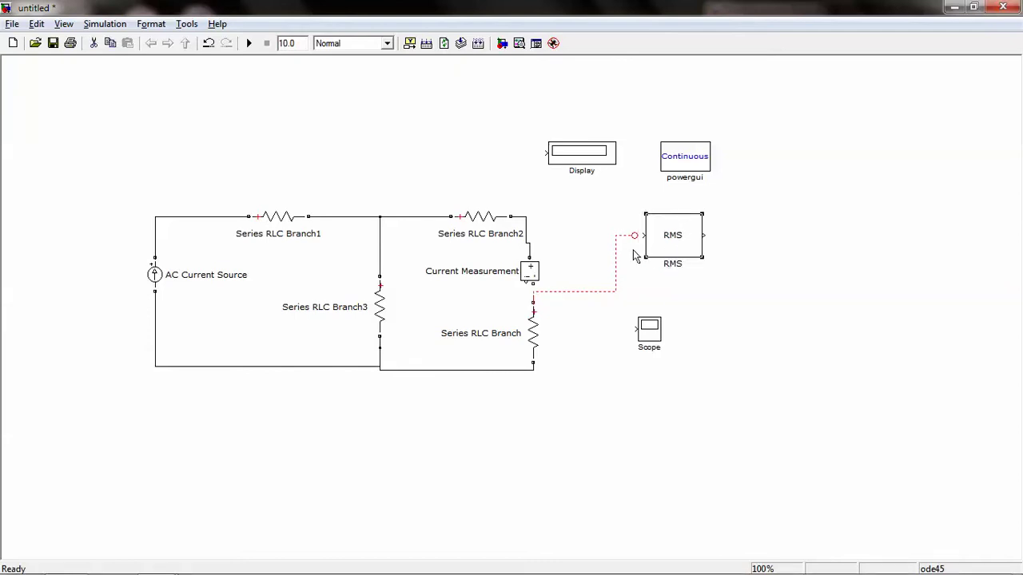
{"action": "left_click", "coordinate": [616, 298]}
{"action": "key", "text": "Delete"}
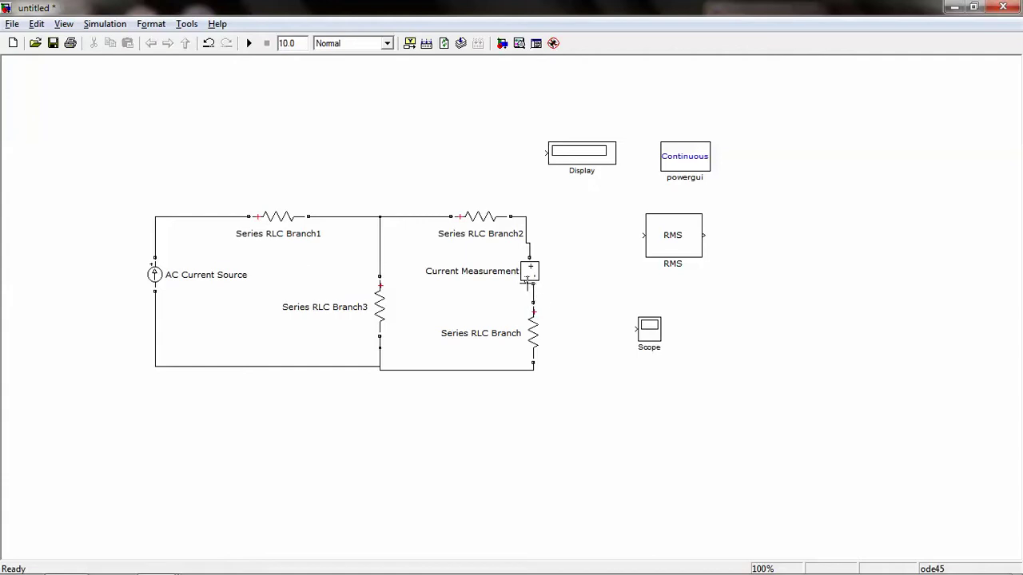
Connect the Current Measurement signal output to the RMS block and the Scope, and attach the Display to the RMS output.
{"action": "mouse_move", "coordinate": [527, 281]}
{"action": "left_mouse_down"}
{"action": "mouse_move", "coordinate": [616, 299]}
{"action": "mouse_move", "coordinate": [640, 235]}
{"action": "left_mouse_up"}
{"action": "left_click_drag", "start_coordinate": [599, 156], "coordinate": [728, 235]}
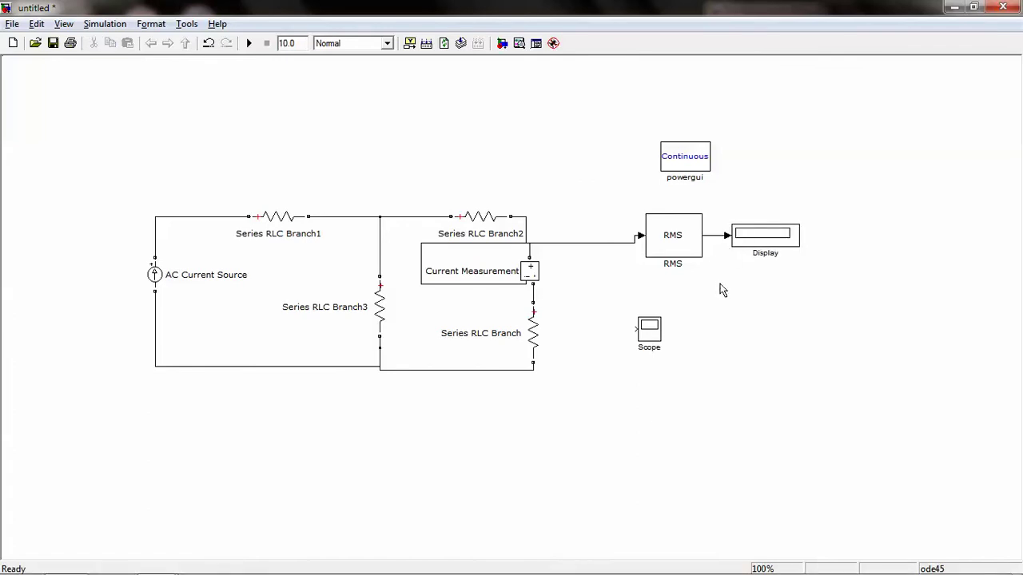
{"action": "mouse_move", "coordinate": [656, 325]}
{"action": "left_mouse_down"}
{"action": "mouse_move", "coordinate": [677, 334]}
{"action": "mouse_move", "coordinate": [595, 244]}
{"action": "left_mouse_up"}
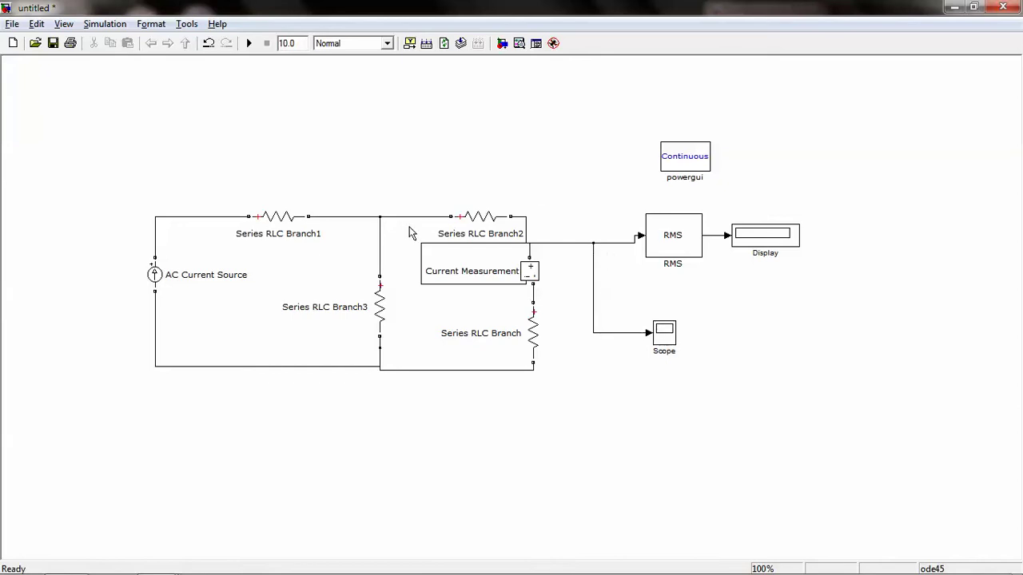
Check Series RLC Branch1's parameters and set the resistance of Series RLC Branch2 to 10 ohms.
{"action": "double_click", "coordinate": [287, 217]}
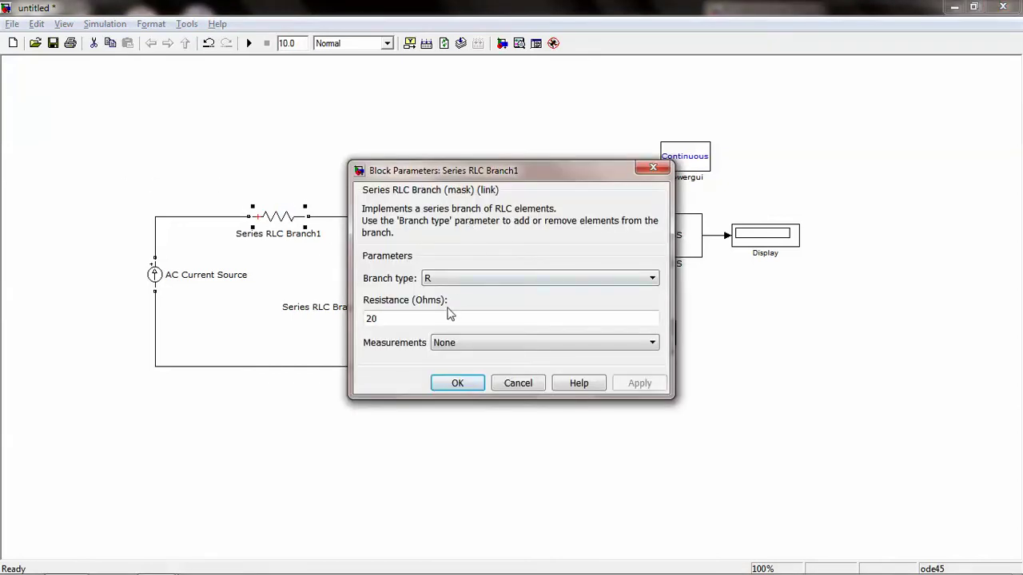
{"action": "left_click", "coordinate": [453, 385]}
{"action": "double_click", "coordinate": [486, 216]}
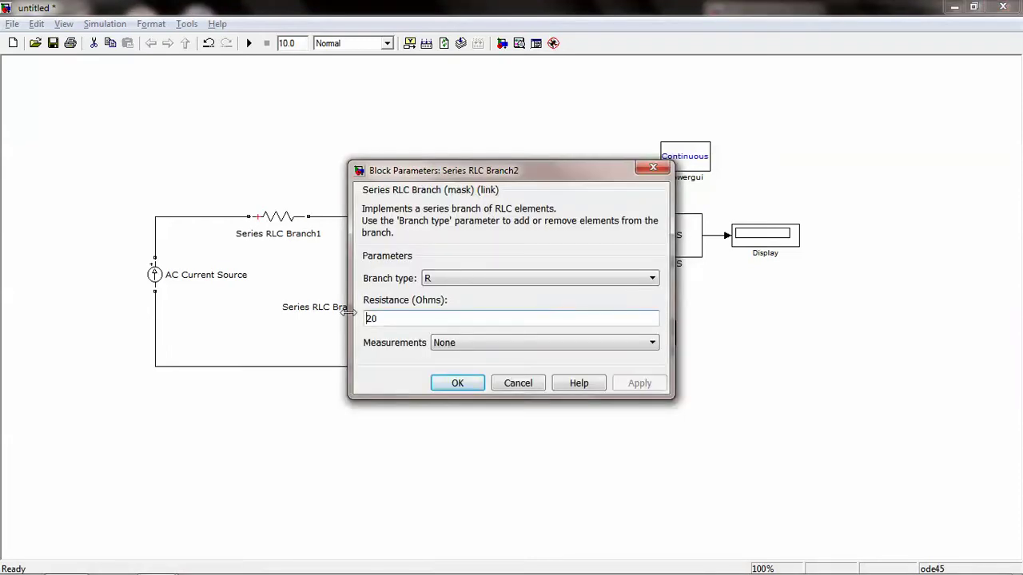
{"action": "key", "text": "Delete"}
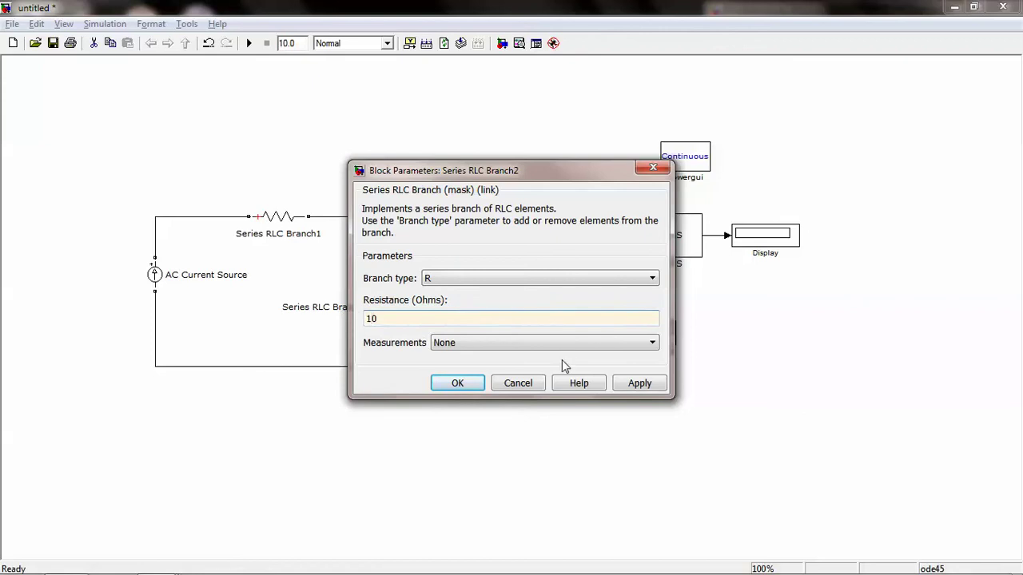
{"action": "left_click", "coordinate": [644, 386]}
{"action": "left_click", "coordinate": [457, 383]}
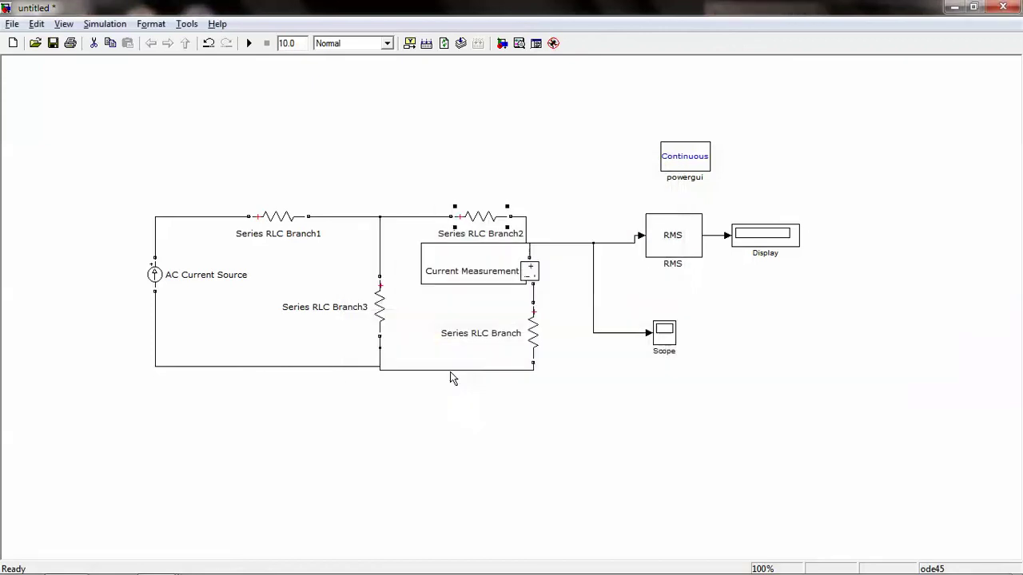
Check Series RLC Branch3's parameters and set the resistance of the Series RLC Branch below Current Measurement to 50 ohms.
{"action": "double_click", "coordinate": [378, 297]}
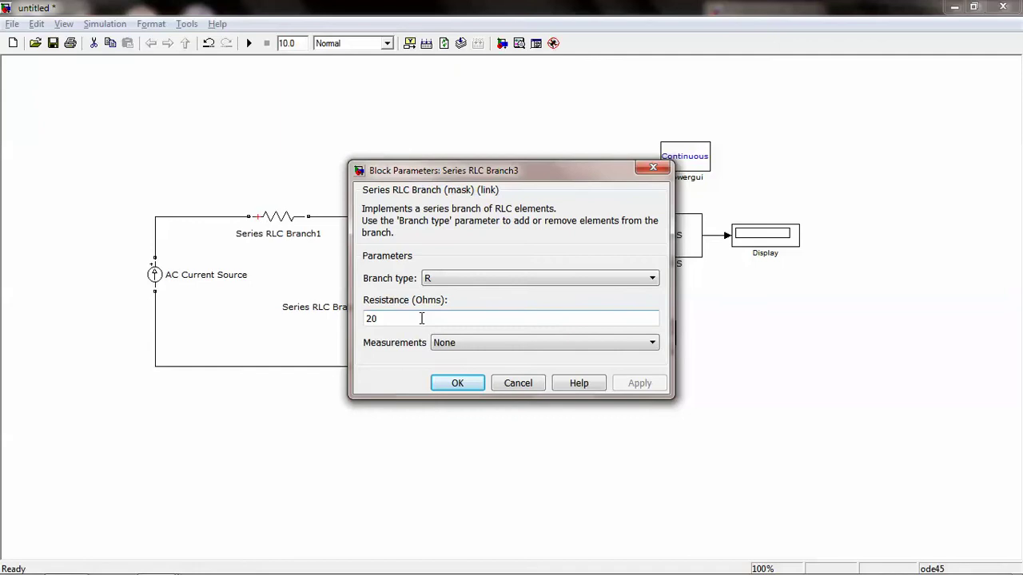
{"action": "left_click", "coordinate": [457, 384]}
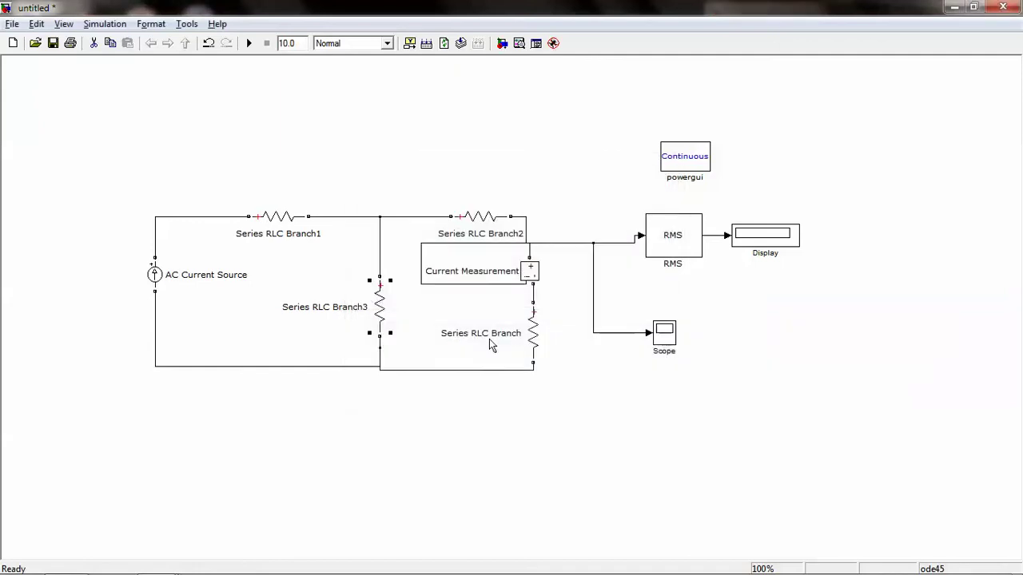
{"action": "double_click", "coordinate": [532, 326]}
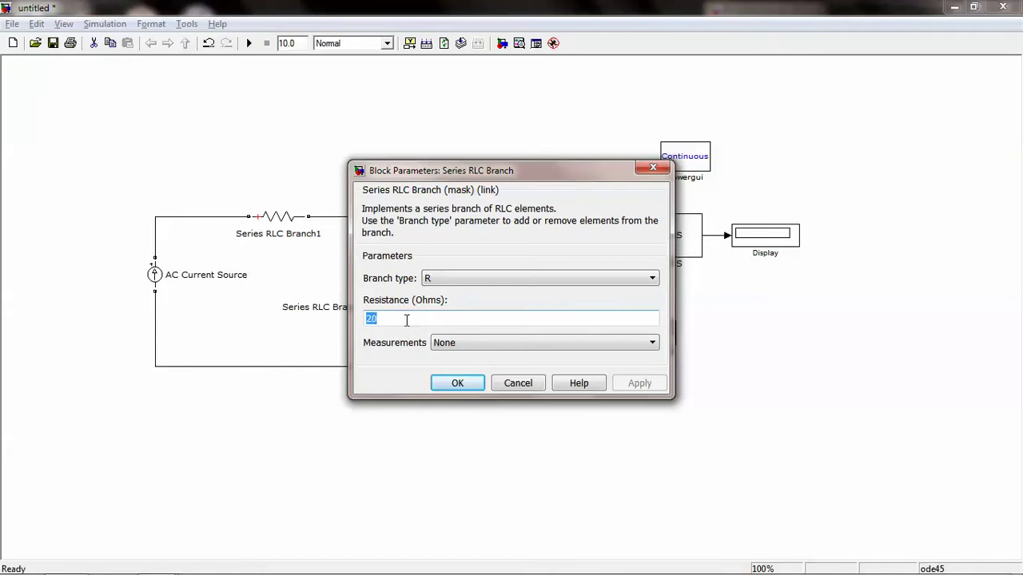
{"action": "type", "text": "50"}
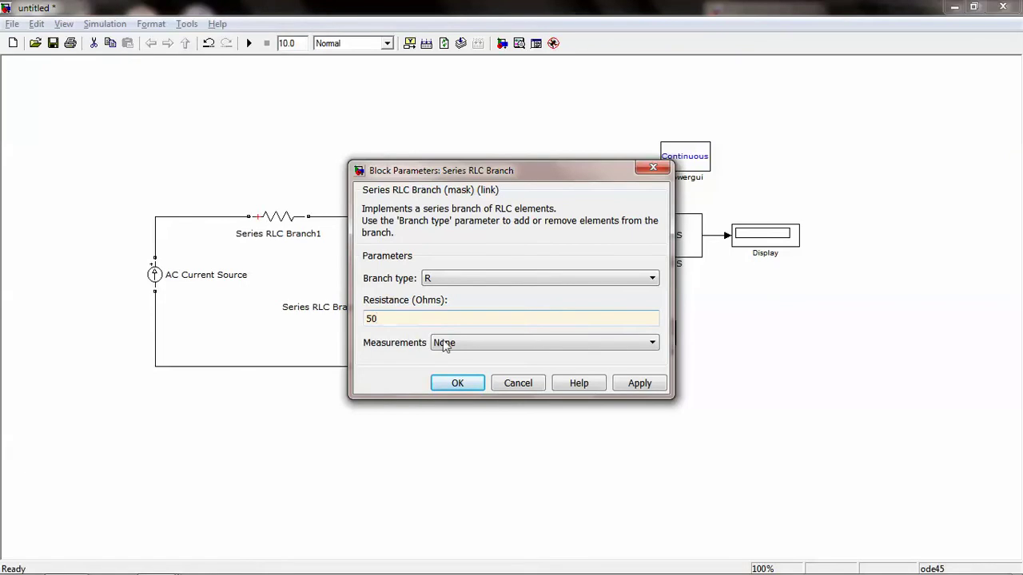
{"action": "left_click", "coordinate": [639, 383]}
{"action": "left_click", "coordinate": [451, 383]}
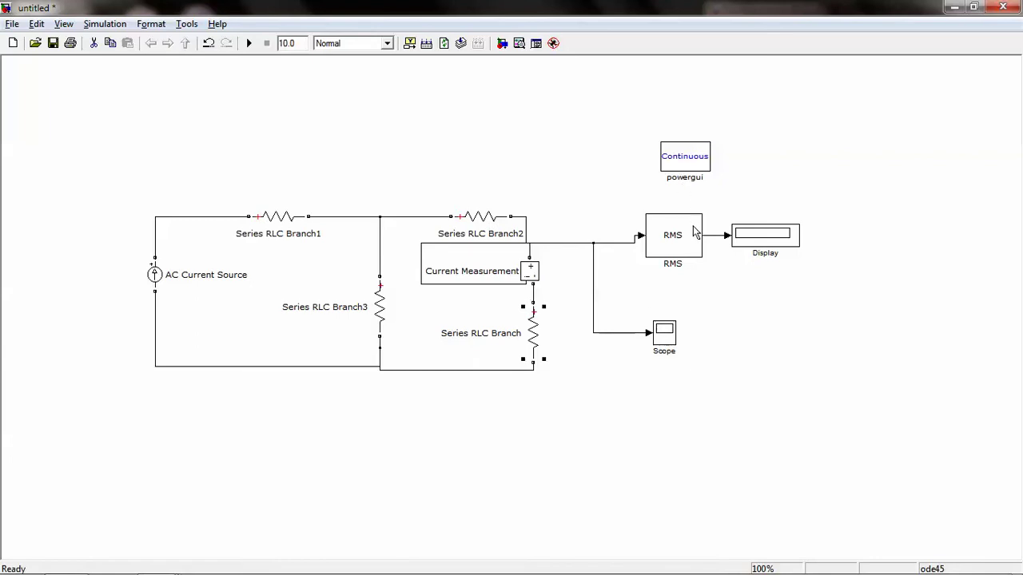
Set the simulation stop time to 0.04, run the simulation and select the Display block to read the RMS current.
{"action": "double_click", "coordinate": [299, 44]}
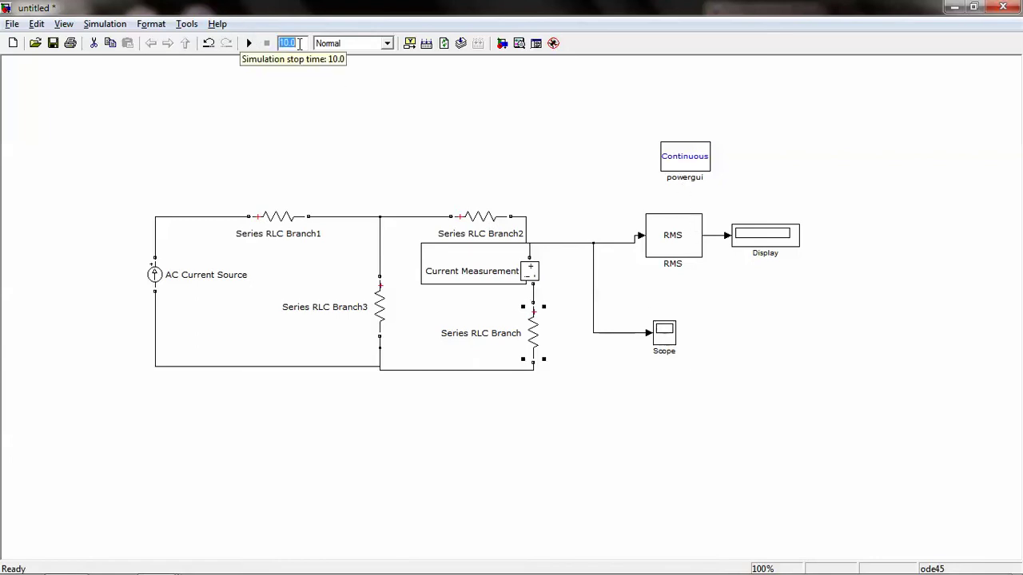
{"action": "type", "text": "0"}
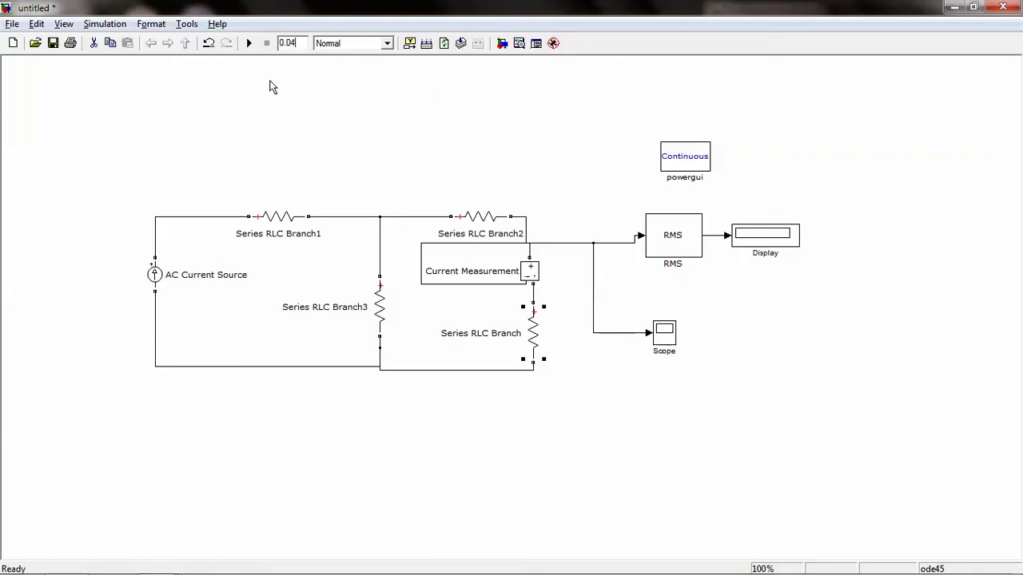
{"action": "left_click", "coordinate": [248, 43]}
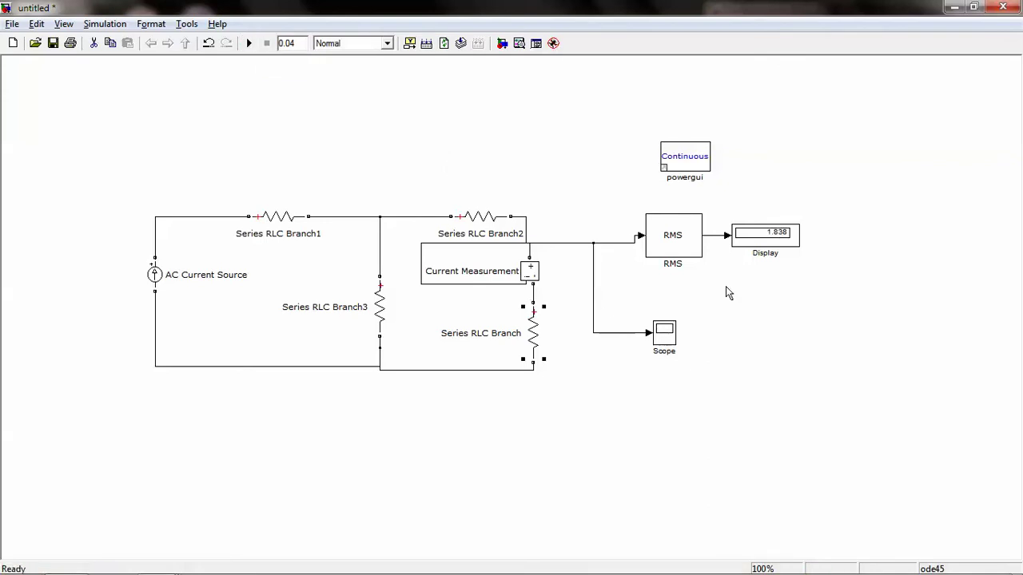
{"action": "left_click", "coordinate": [763, 244]}
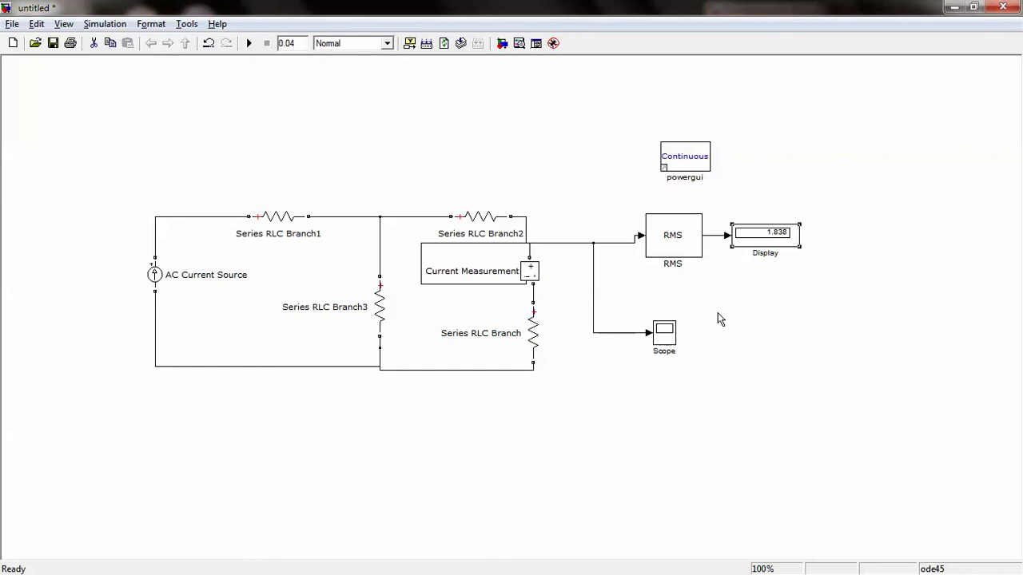
View the Scope's current waveform in a maximized window, autoscale its axes, and close the Scope window.
{"action": "double_click", "coordinate": [665, 338]}
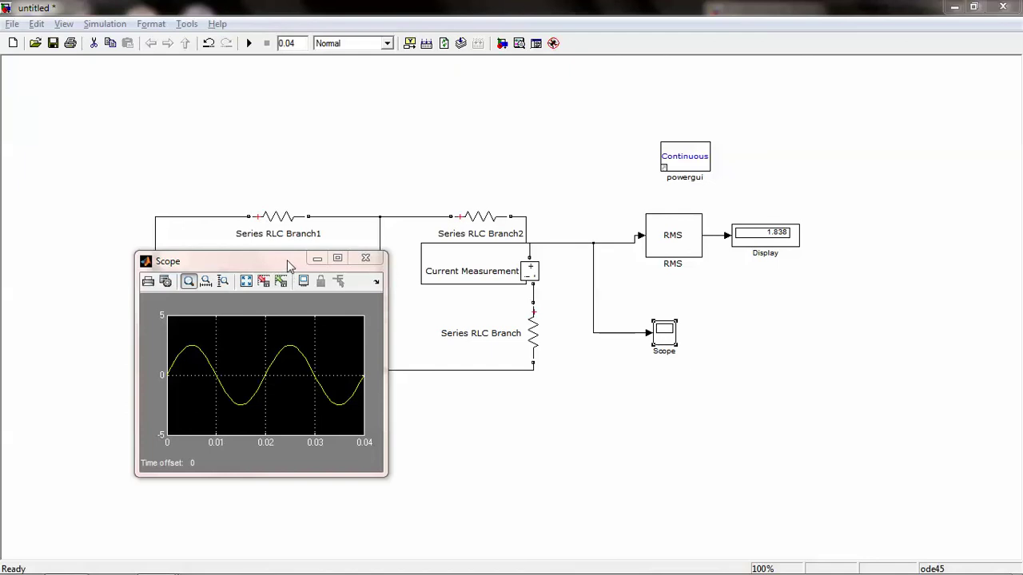
{"action": "double_click", "coordinate": [289, 263]}
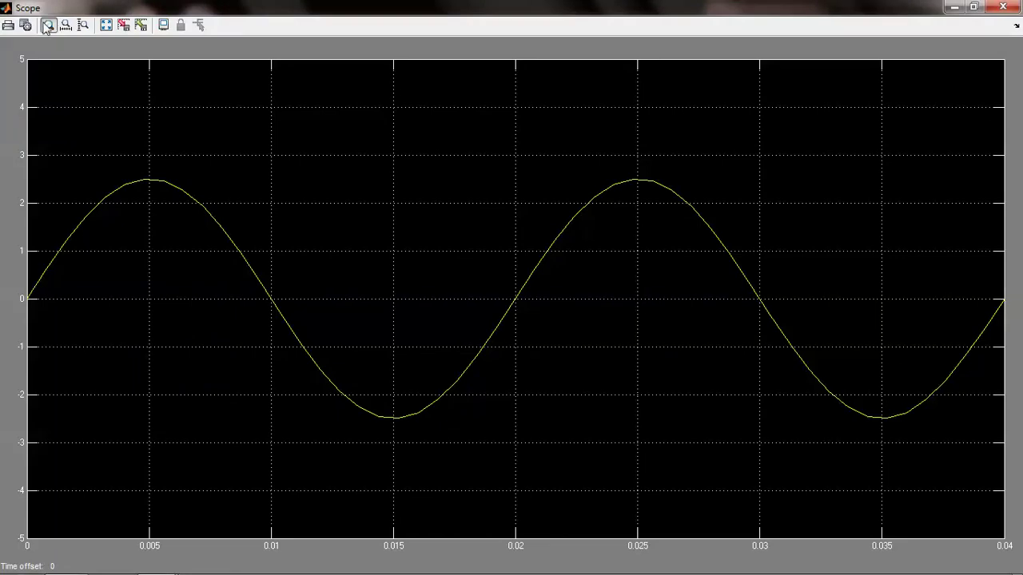
{"action": "left_click", "coordinate": [106, 26]}
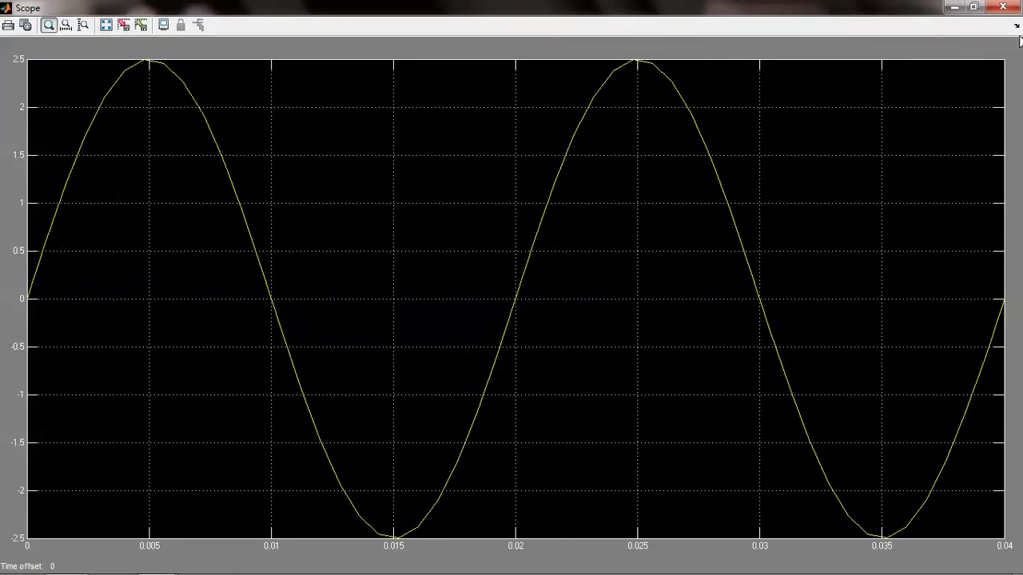
{"action": "left_click", "coordinate": [1001, 7]}
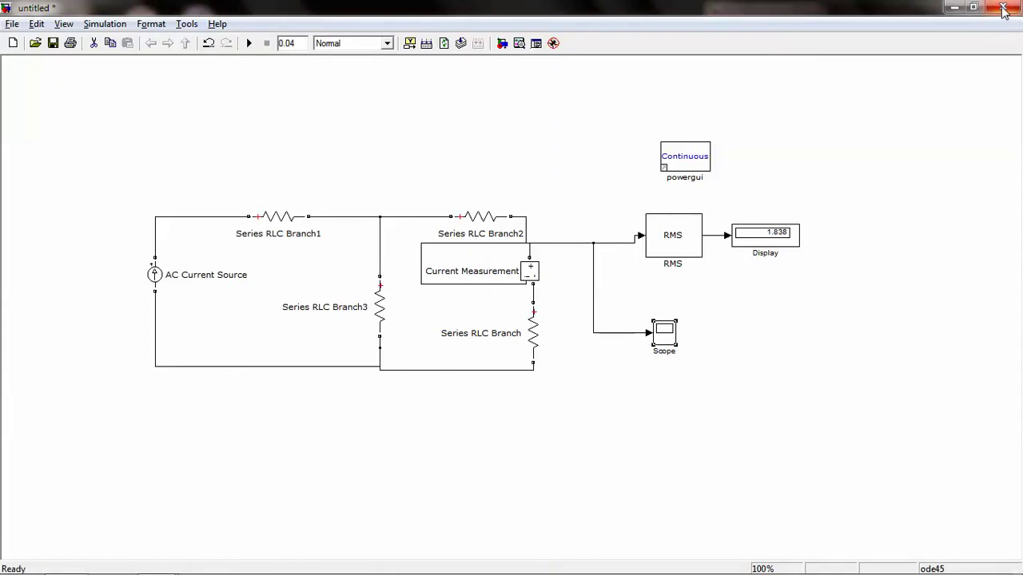
{"action": "mouse_move", "coordinate": [373, 548]}
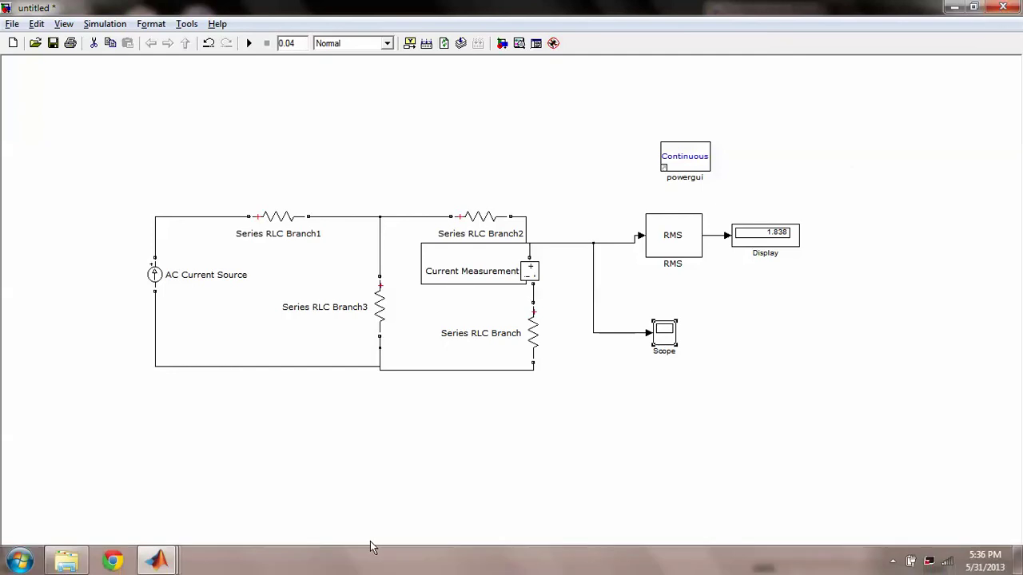
{"action": "left_click", "coordinate": [894, 560]}
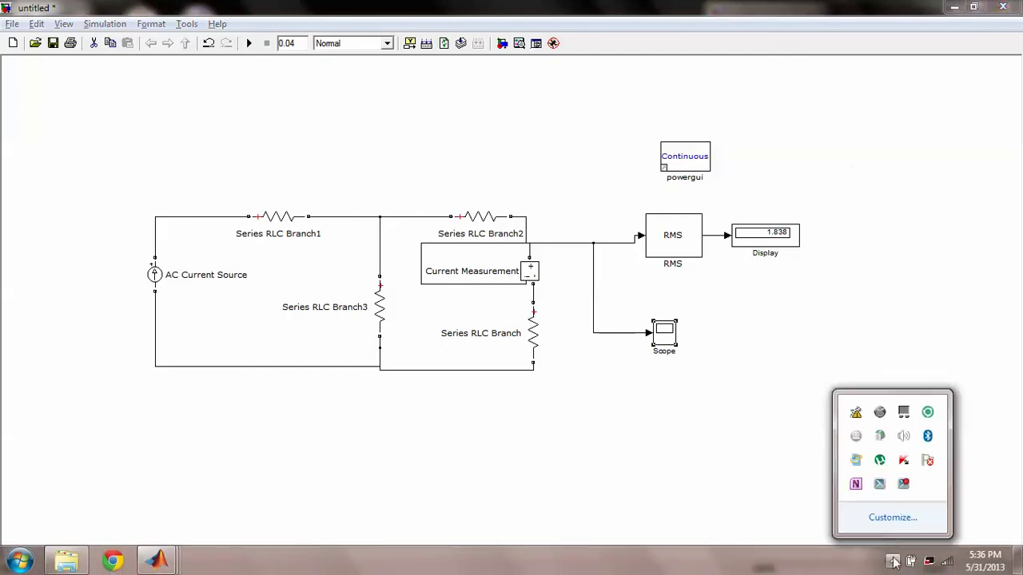
{"action": "right_click", "coordinate": [880, 484]}
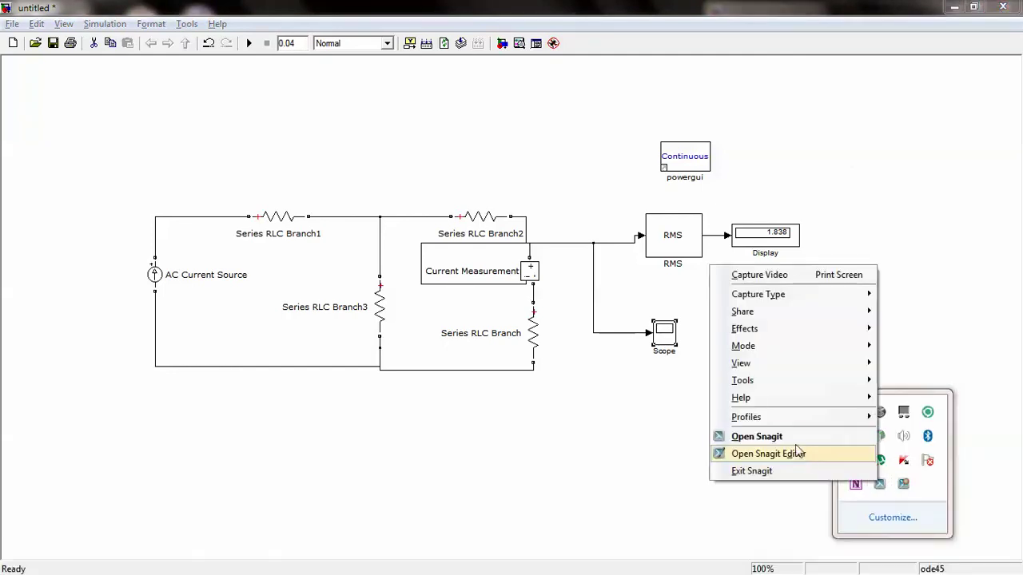